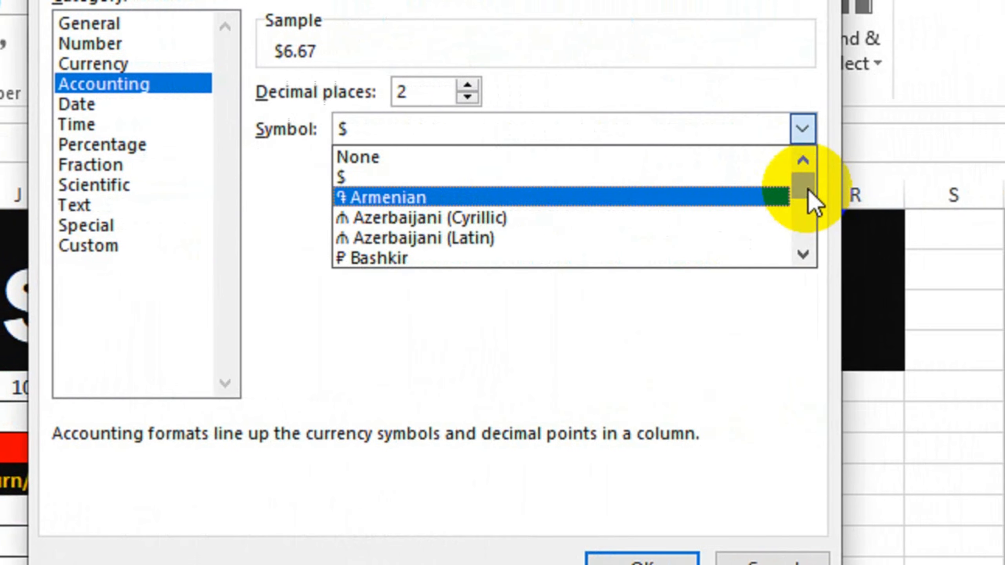
# Set the accounting currency symbol of the fixed Return/Loss cells to Rs Urdu and apply the format.
pyautogui.click(902, 204)
pyautogui.moveTo(806, 201); pyautogui.dragTo(807, 214)
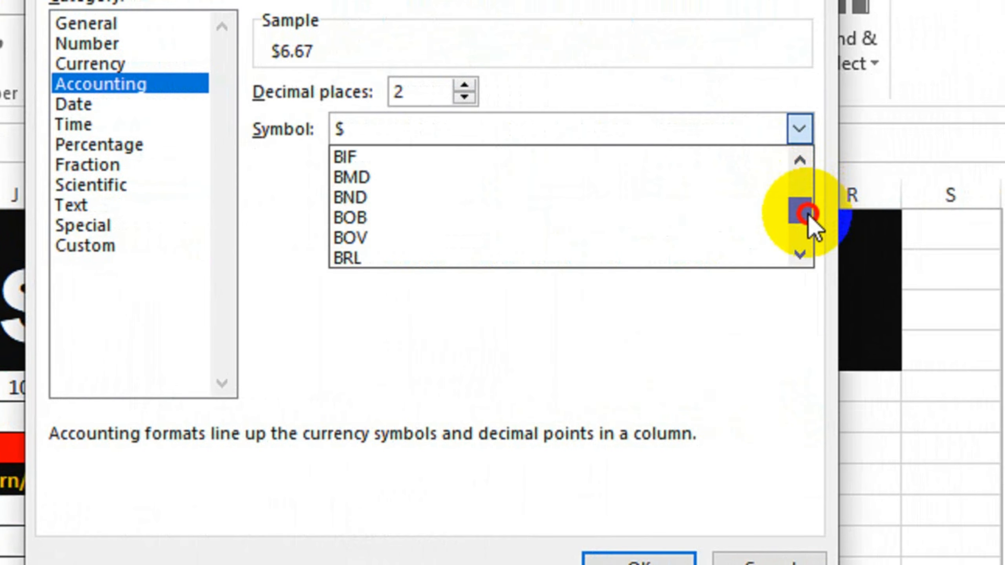
pyautogui.scroll(1, 680, 225)
pyautogui.scroll(4, 681, 225)
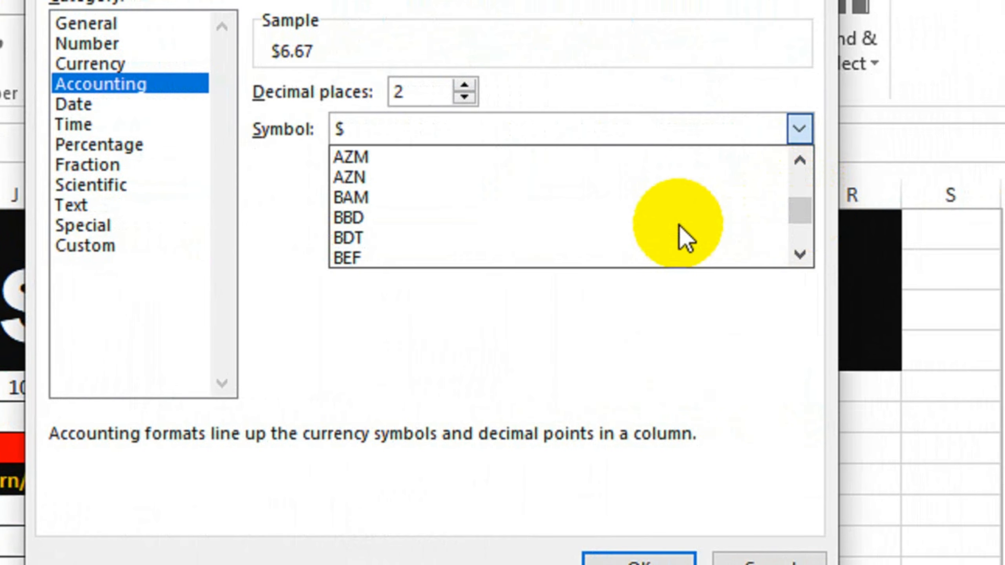
pyautogui.scroll(5, 686, 237)
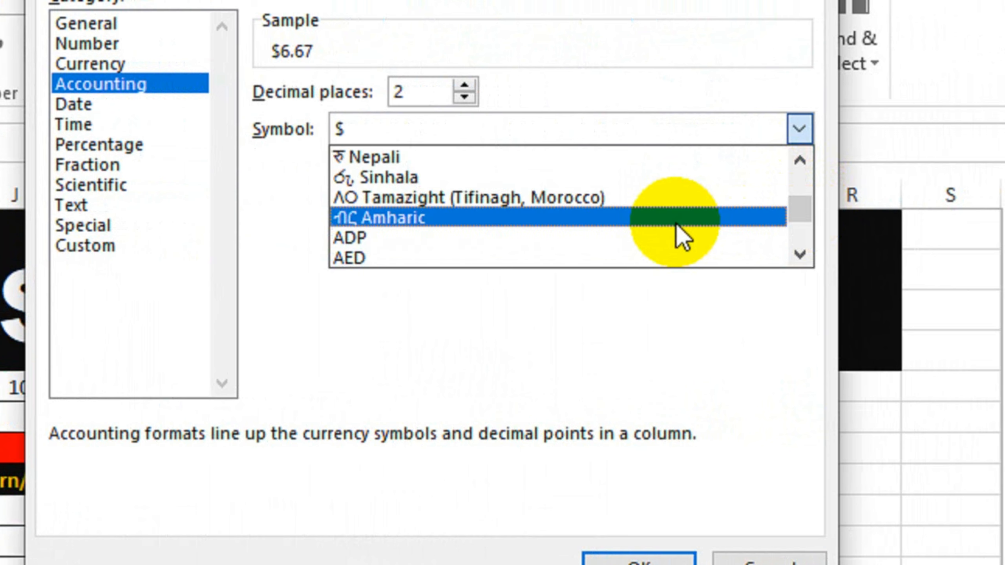
pyautogui.scroll(5, 675, 224)
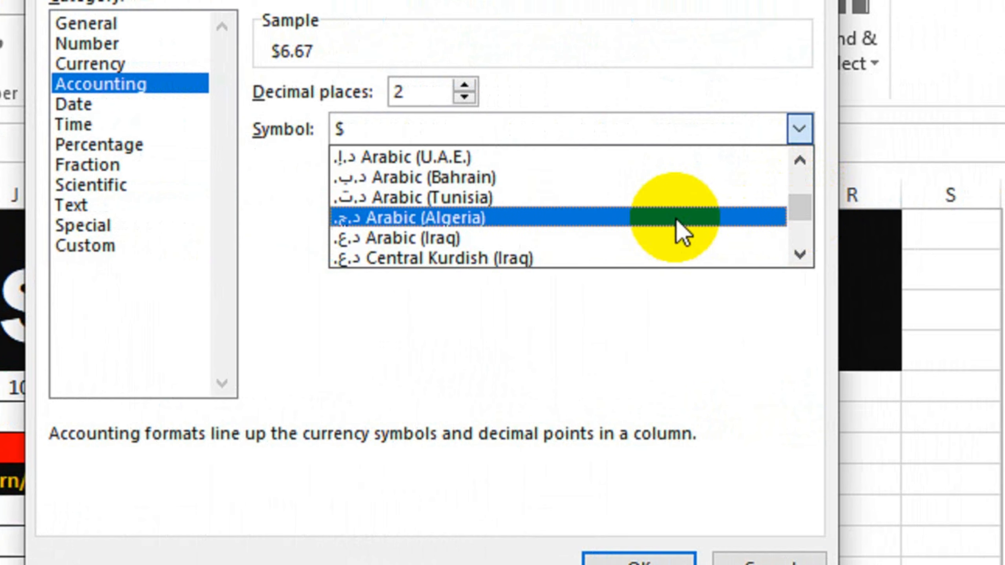
pyautogui.scroll(5, 676, 218)
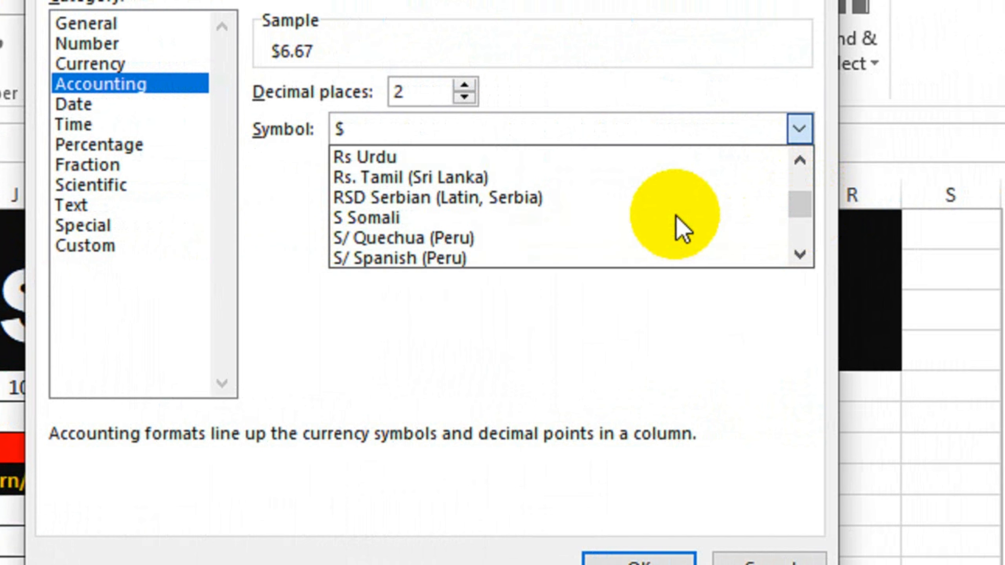
pyautogui.click(495, 157)
pyautogui.click(639, 561)
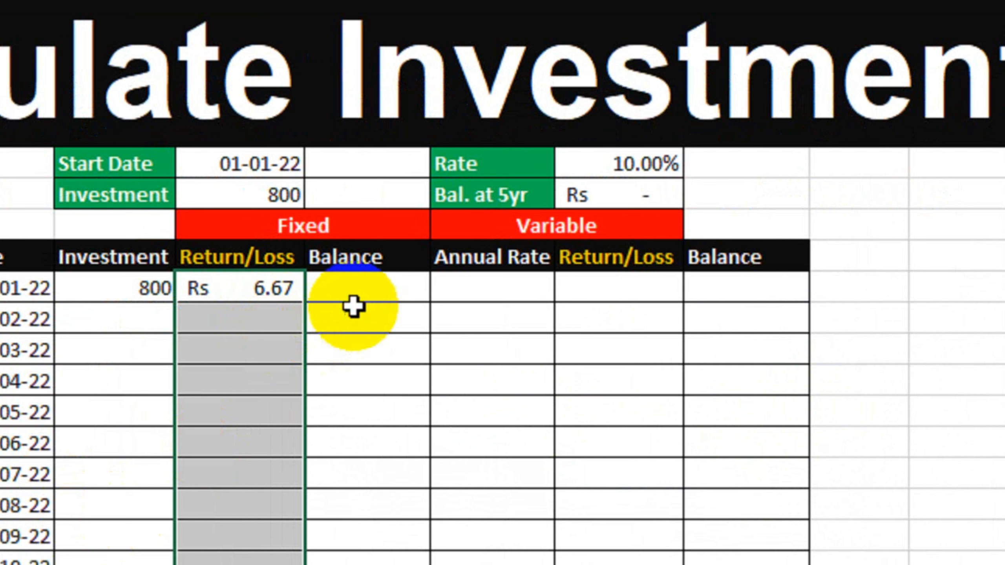
# Enter the formula =F9+G9 in the fixed Balance cell of the 01-01-22 row, adding investment and return.
pyautogui.click(367, 302)
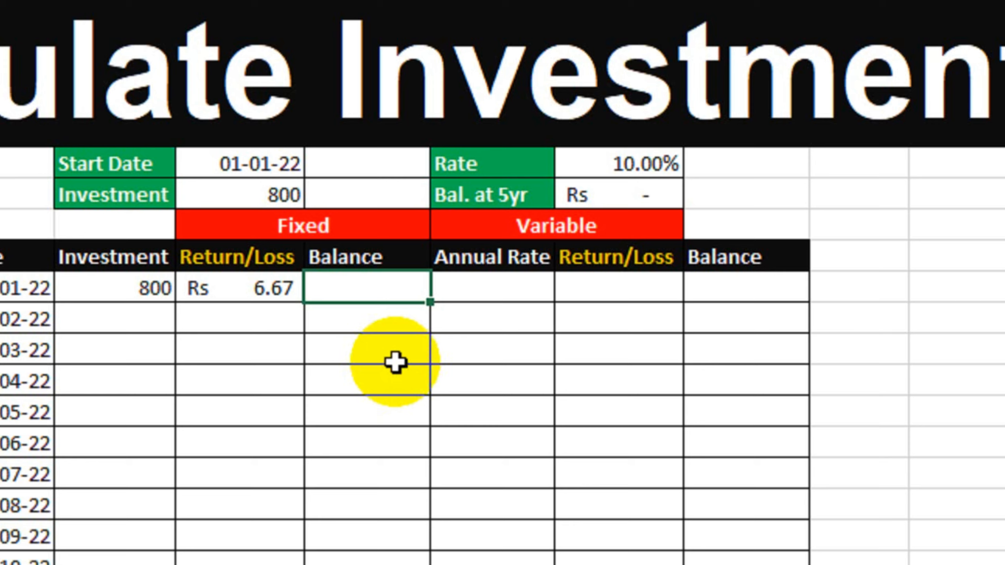
pyautogui.write('=')
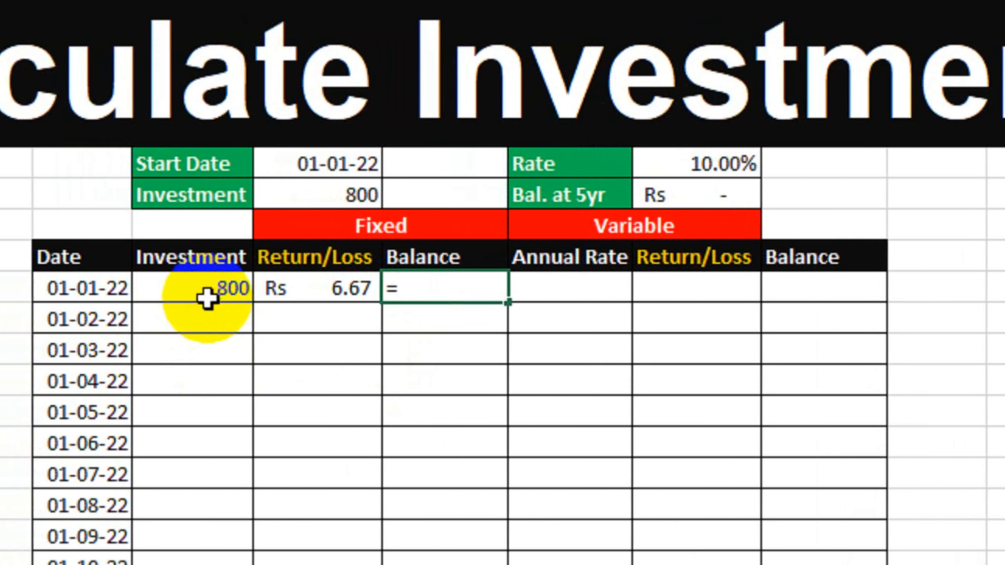
pyautogui.click(130, 292)
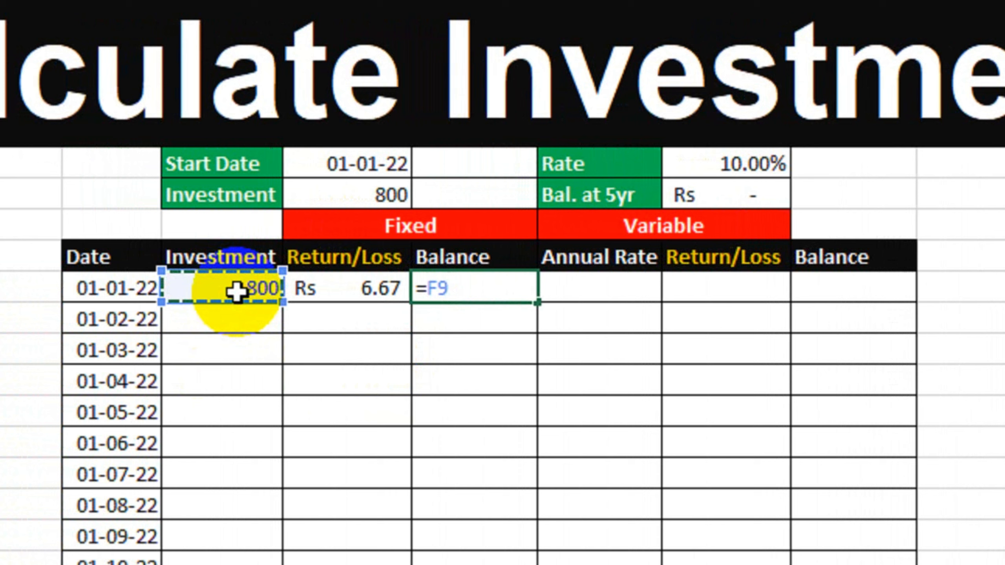
pyautogui.write('+')
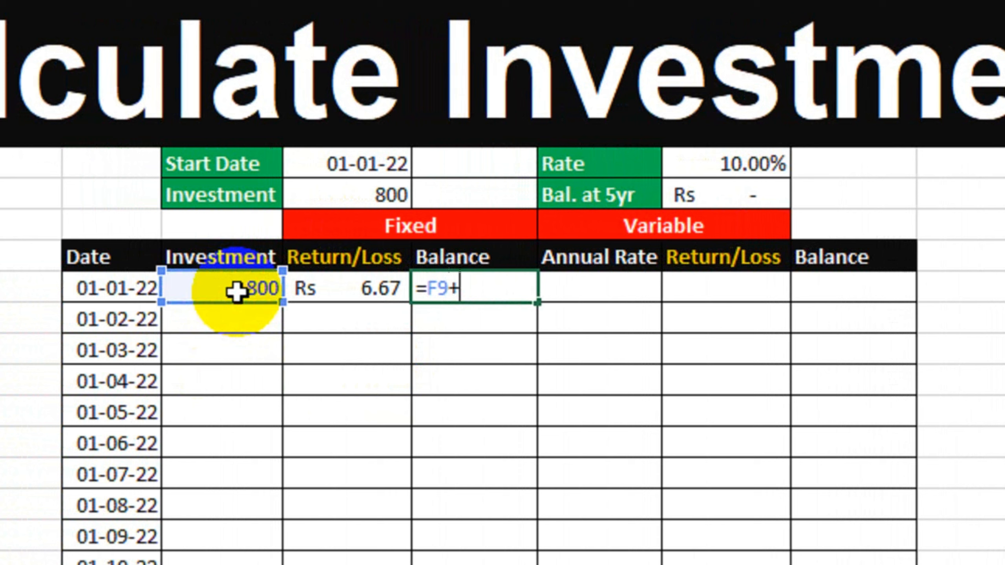
pyautogui.click(342, 301)
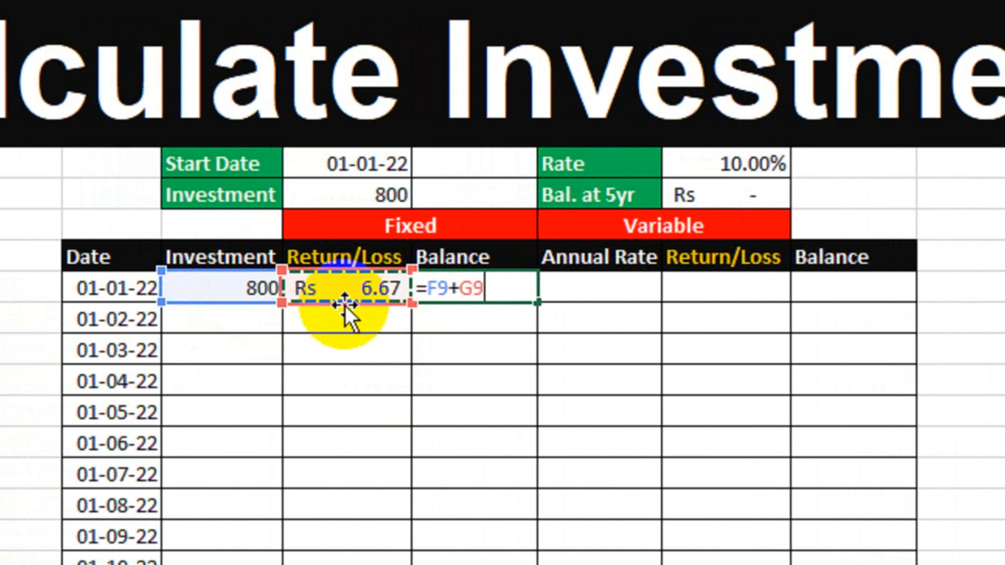
pyautogui.press('Return')
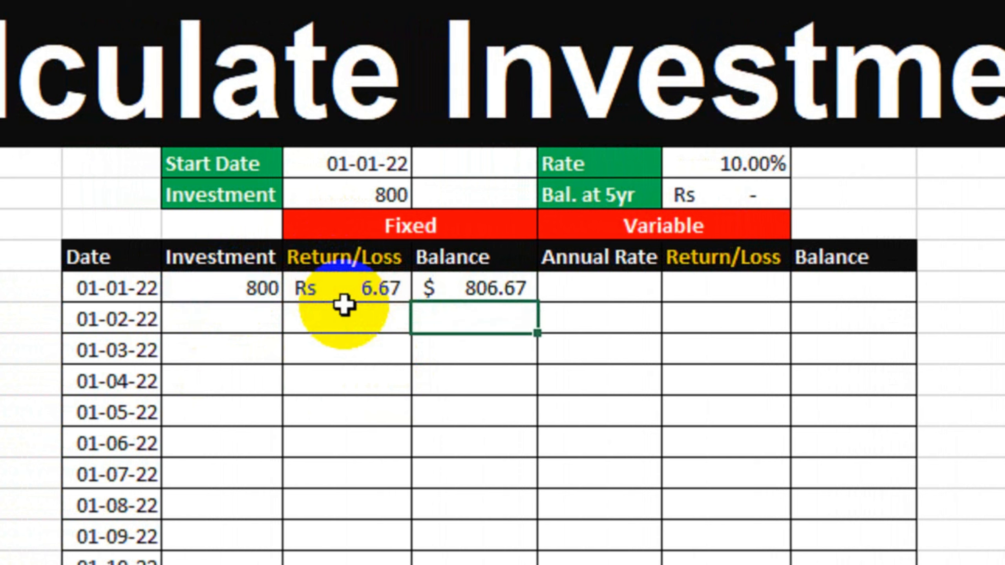
# Format the fixed Balance column from the 01-01-22 row down as accounting with the Rs Urdu symbol.
pyautogui.moveTo(470, 287); pyautogui.dragTo(477, 564)
pyautogui.moveTo(477, 514); pyautogui.dragTo(476, 547)
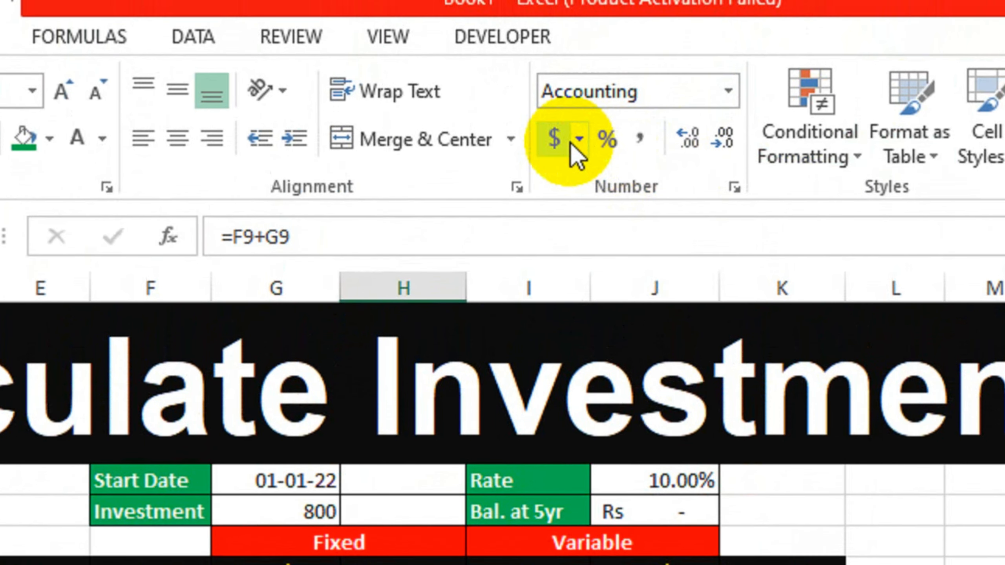
pyautogui.click(577, 114)
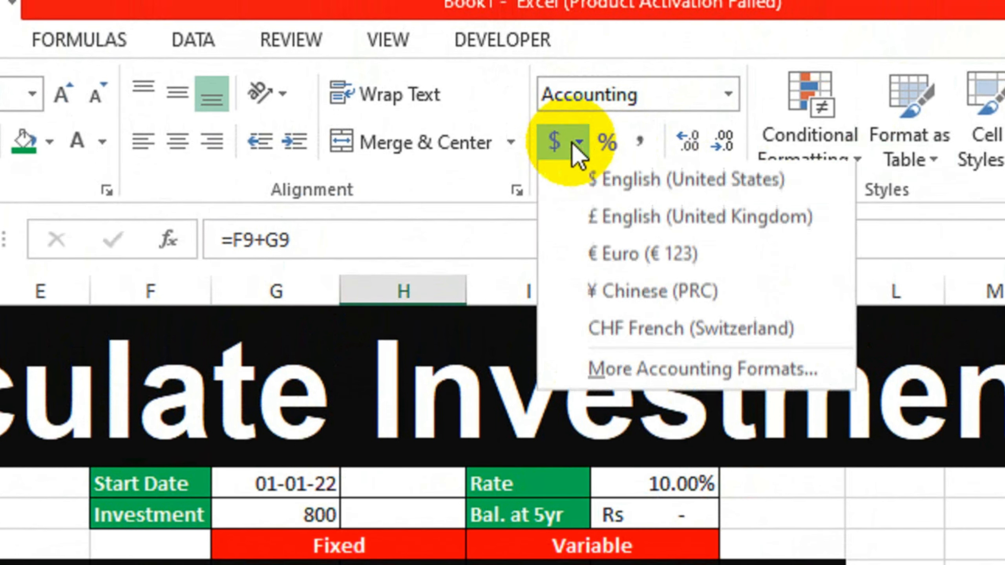
pyautogui.click(627, 372)
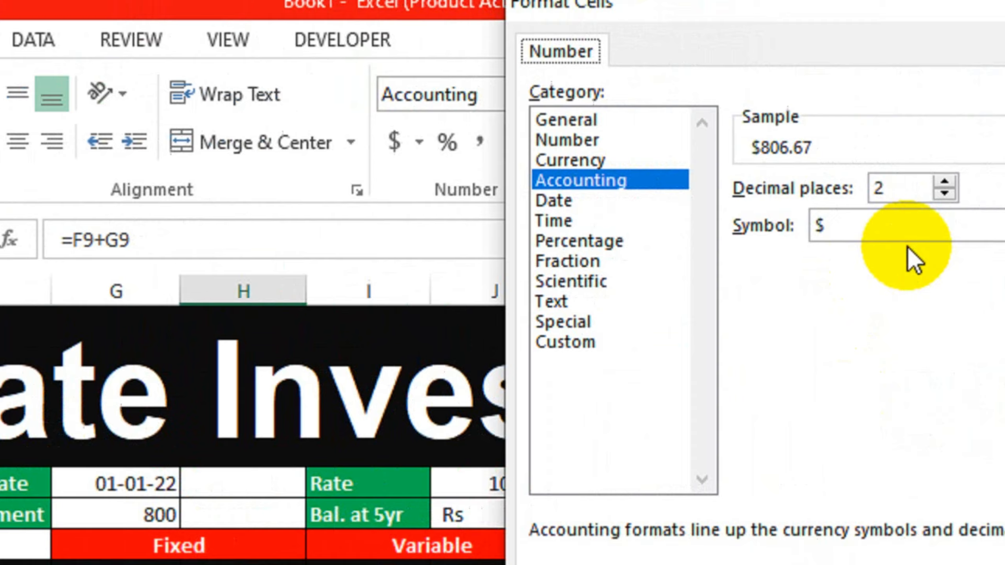
pyautogui.click(909, 237)
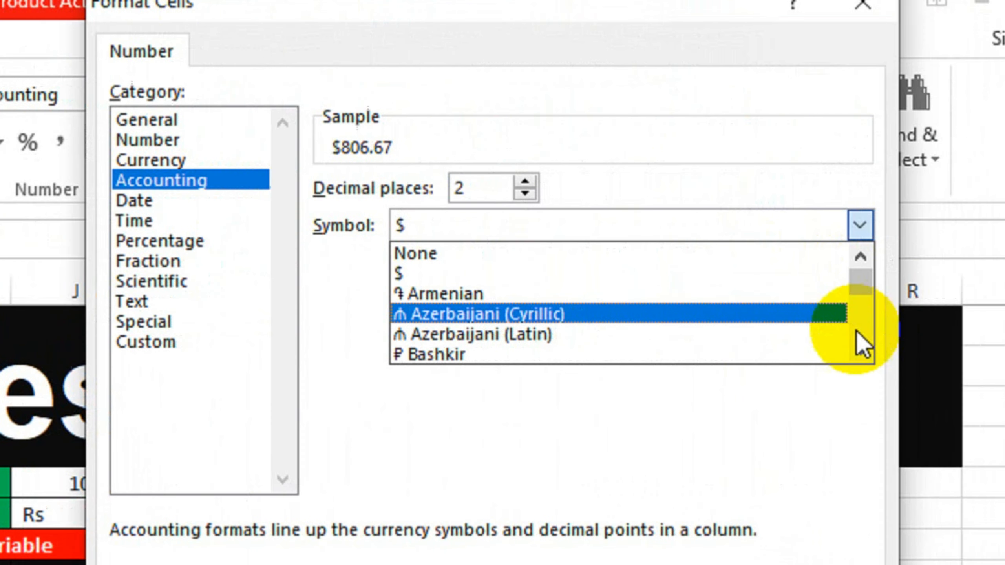
pyautogui.click(797, 349)
pyautogui.moveTo(797, 349); pyautogui.dragTo(801, 303)
pyautogui.scroll(-2, 713, 337)
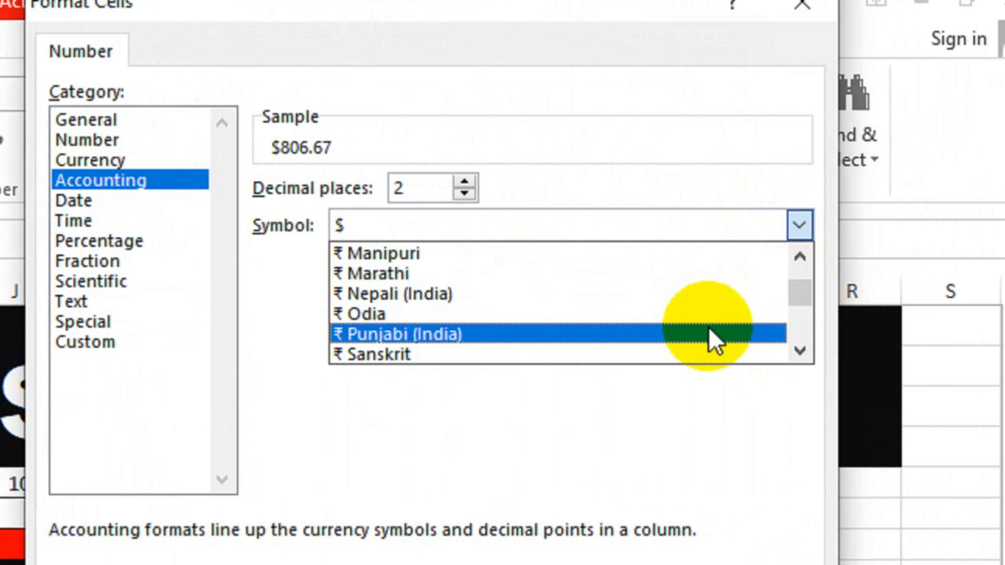
pyautogui.scroll(-2, 676, 333)
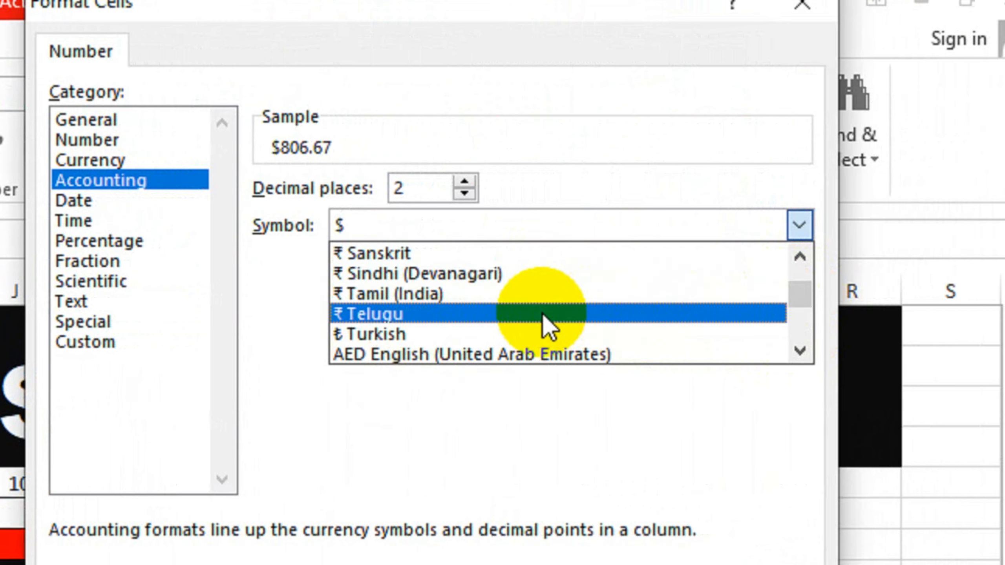
pyautogui.scroll(-1, 542, 313)
pyautogui.scroll(-2, 482, 309)
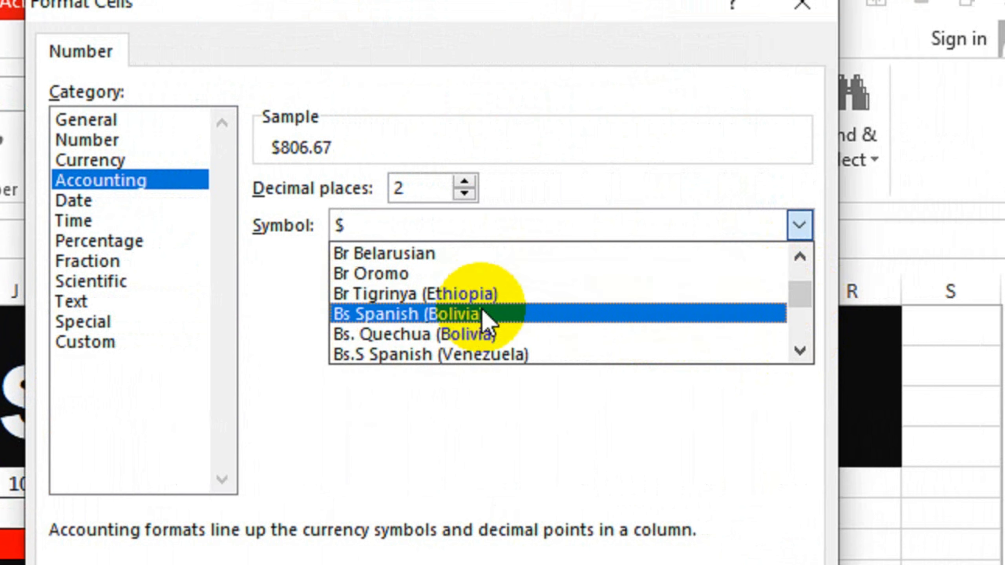
pyautogui.scroll(-5, 483, 310)
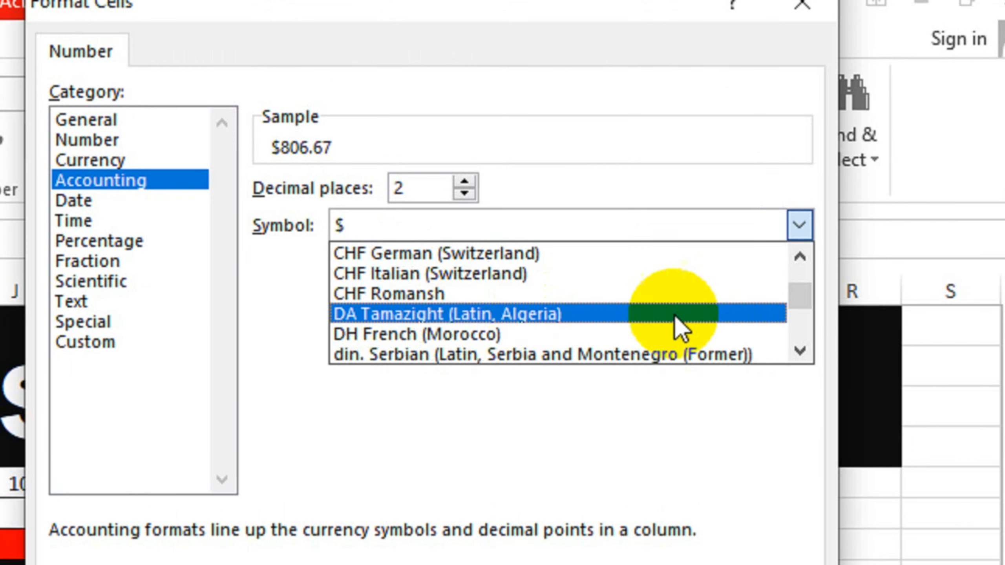
pyautogui.moveTo(802, 351); pyautogui.dragTo(802, 352)
pyautogui.click(470, 292)
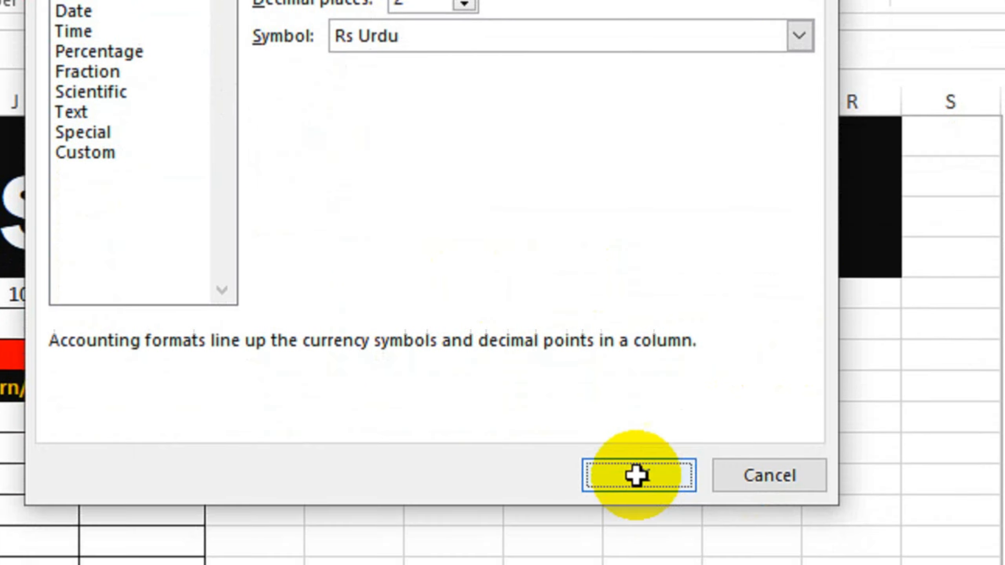
pyautogui.click(636, 474)
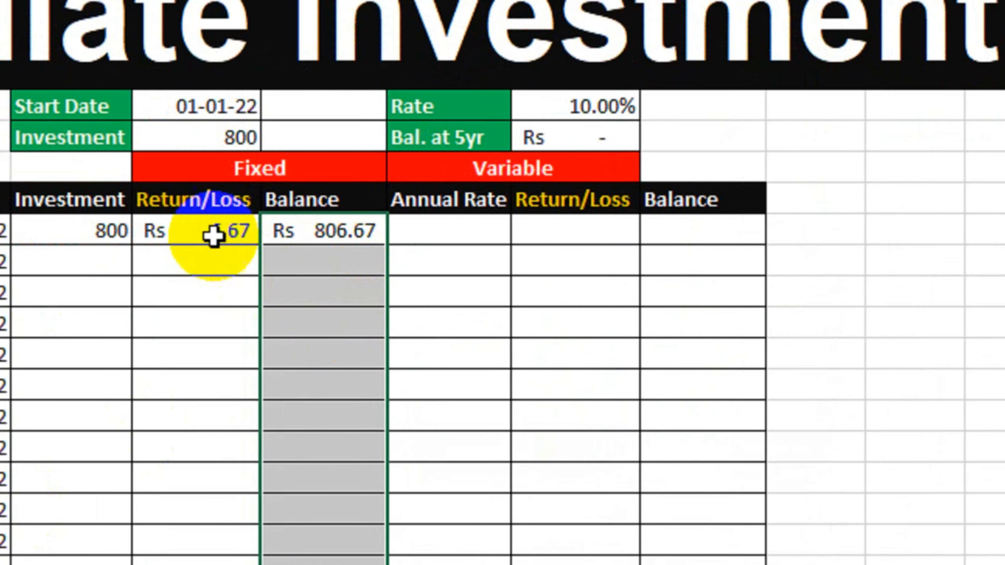
pyautogui.moveTo(92, 237); pyautogui.dragTo(346, 237)
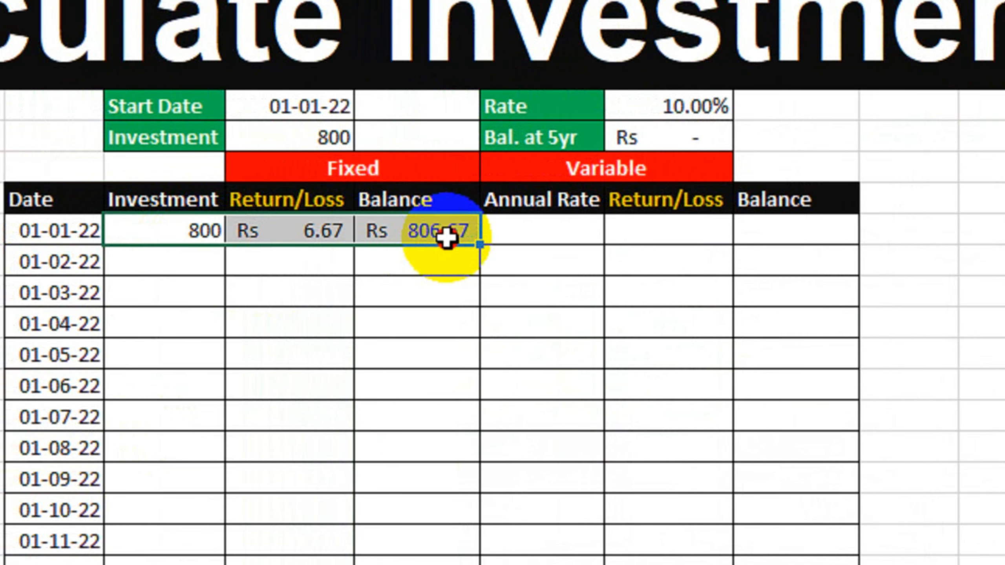
pyautogui.moveTo(87, 230); pyautogui.dragTo(366, 228)
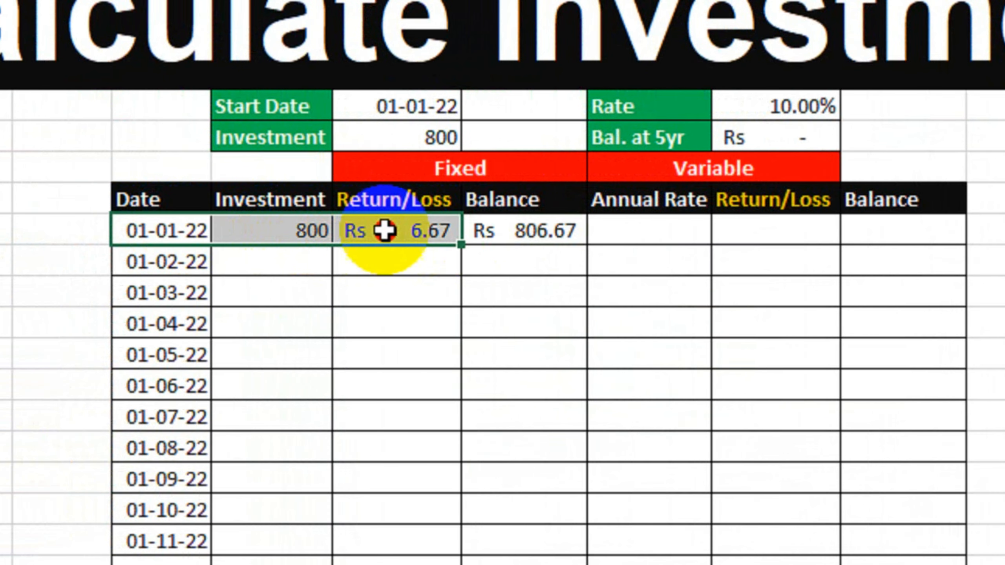
# Enter =F9 as the 01-02-22 investment and fill the formula down the Investment column to 01-12-22.
pyautogui.click(292, 259)
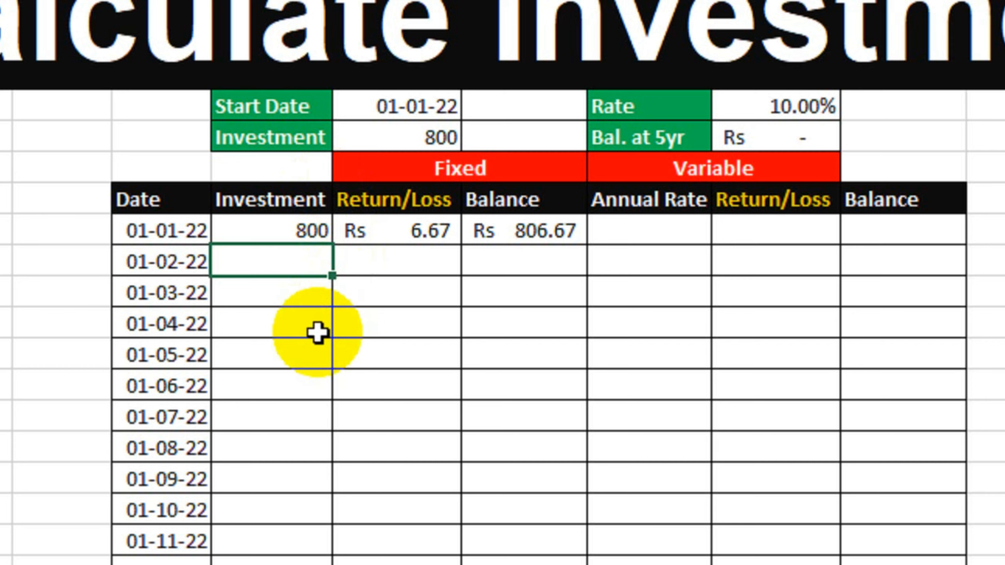
pyautogui.write('=')
pyautogui.click(312, 232)
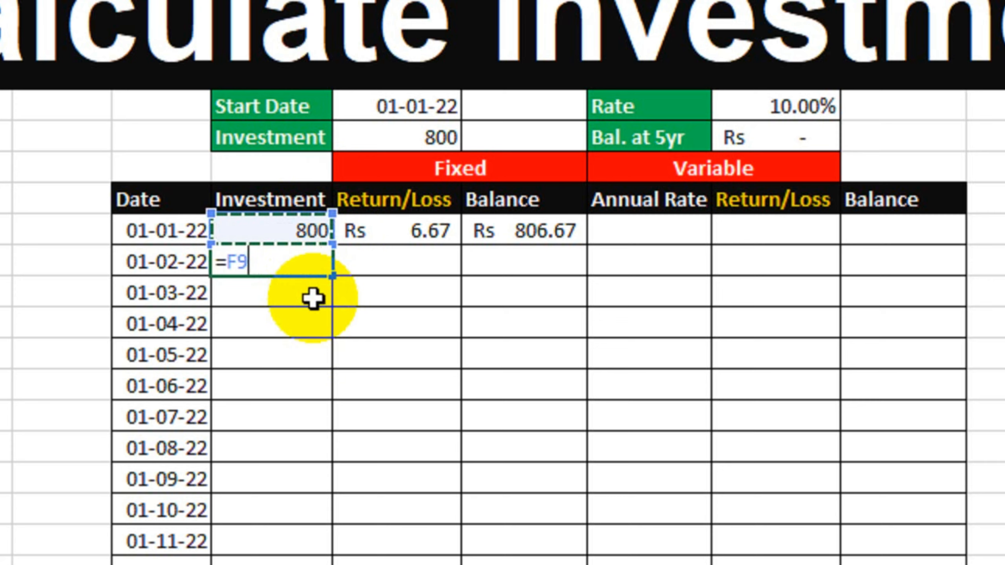
pyautogui.press('Return')
pyautogui.click(316, 248)
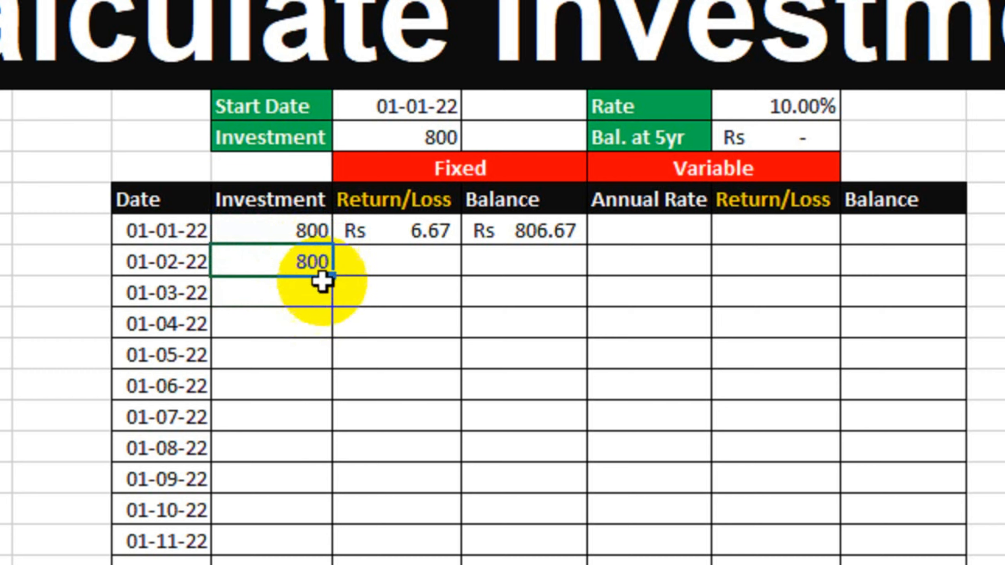
pyautogui.moveTo(333, 275); pyautogui.dragTo(291, 564)
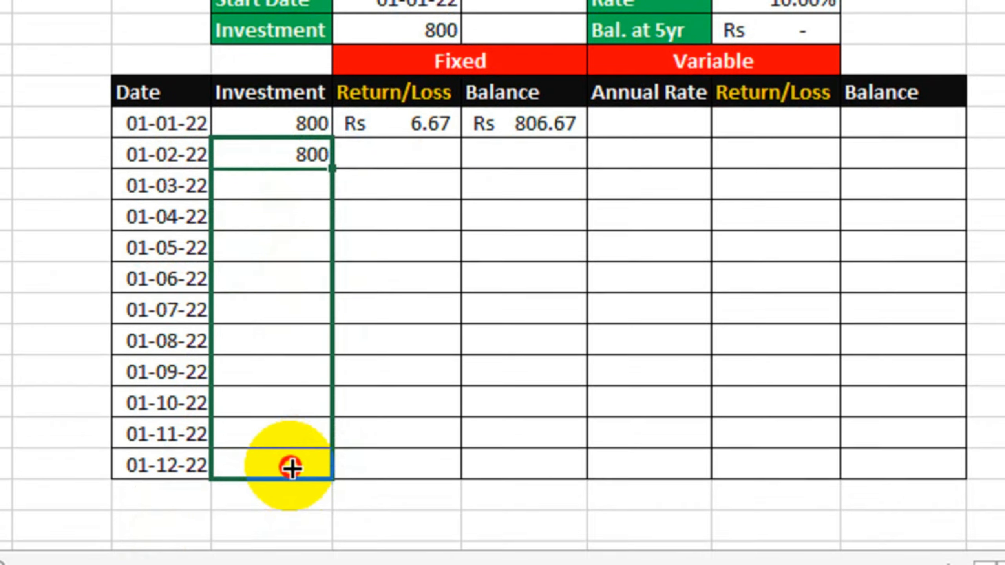
pyautogui.moveTo(291, 468); pyautogui.dragTo(291, 471)
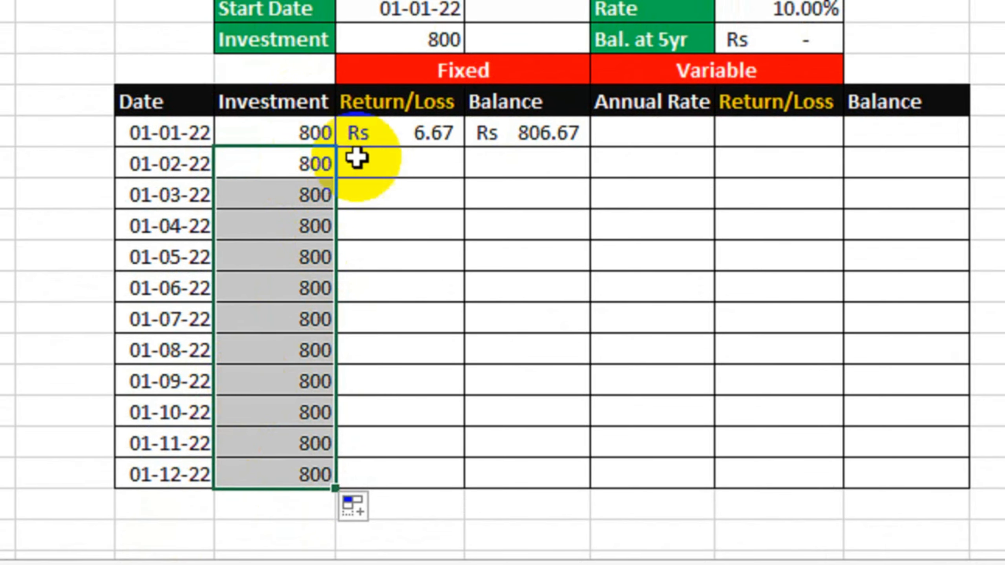
# Start the 01-02-22 fixed Return/Loss formula with the monthly rate, =($J$5/12), using an absolute reference to the Rate cell.
pyautogui.click(360, 160)
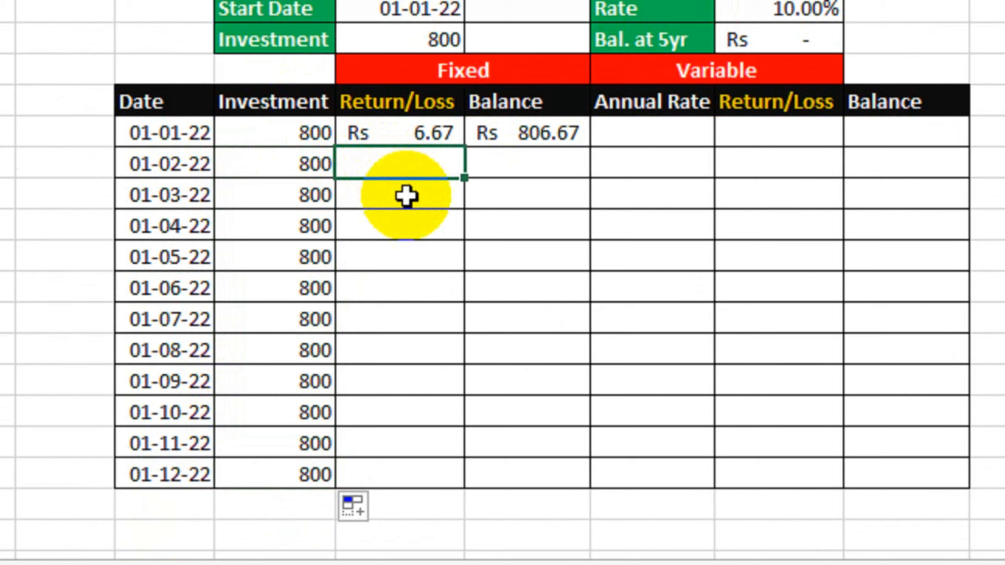
pyautogui.write('=')
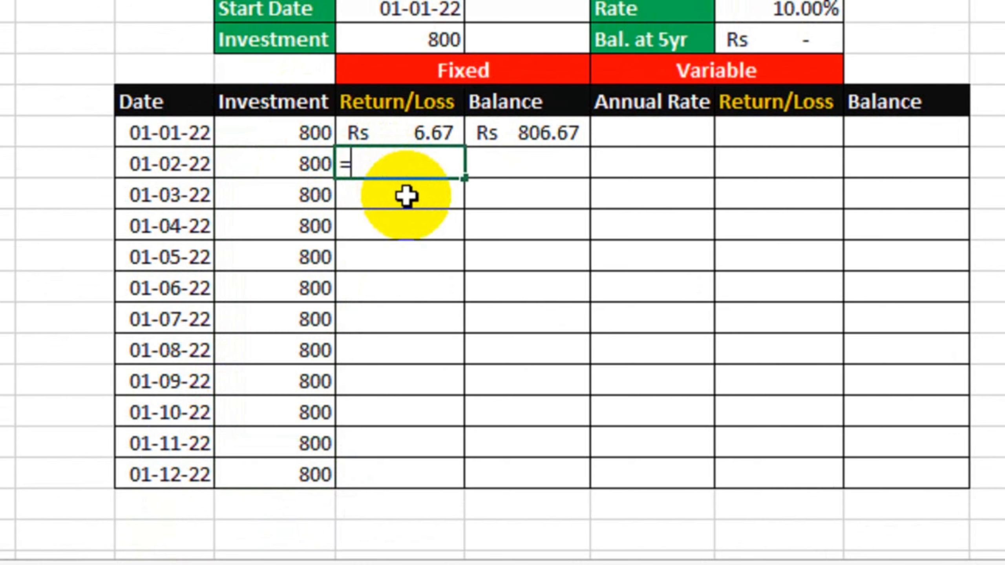
pyautogui.write('(')
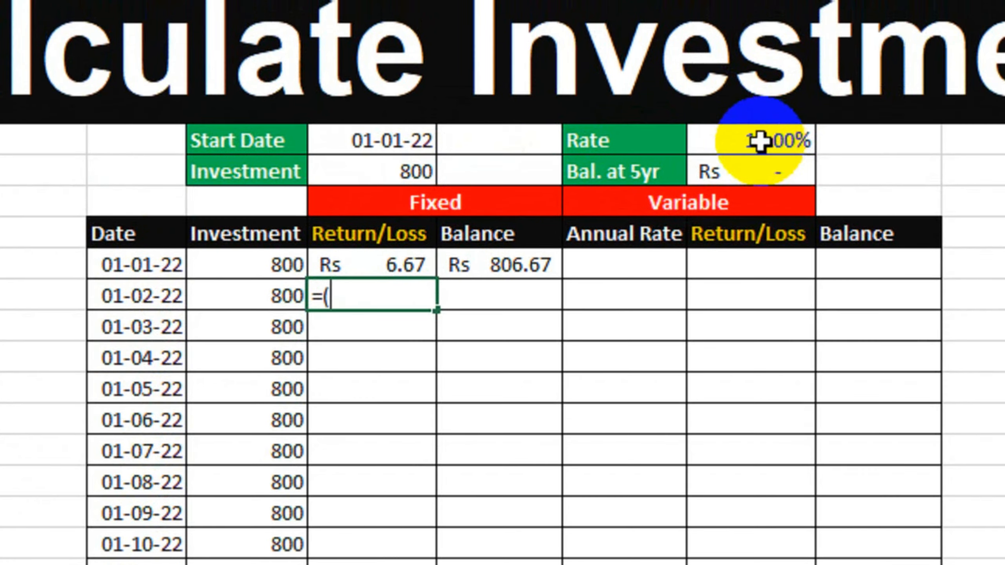
pyautogui.click(787, 10)
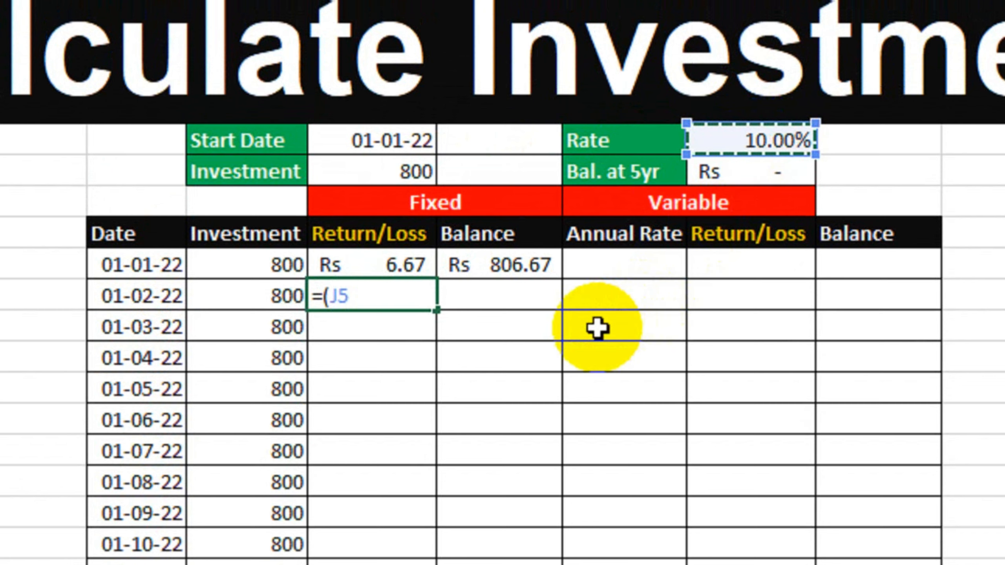
pyautogui.press('Right')
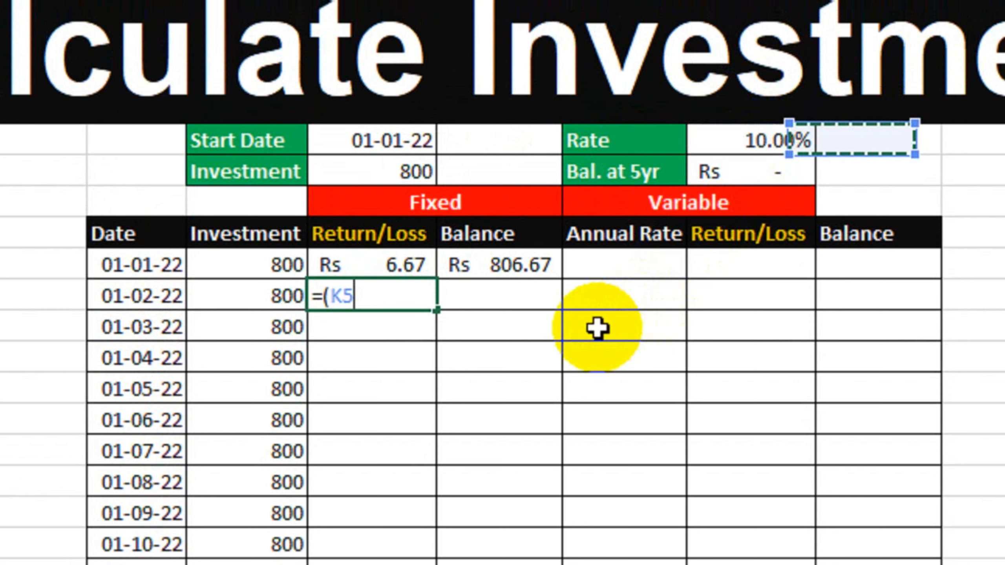
pyautogui.press('BackSpace')
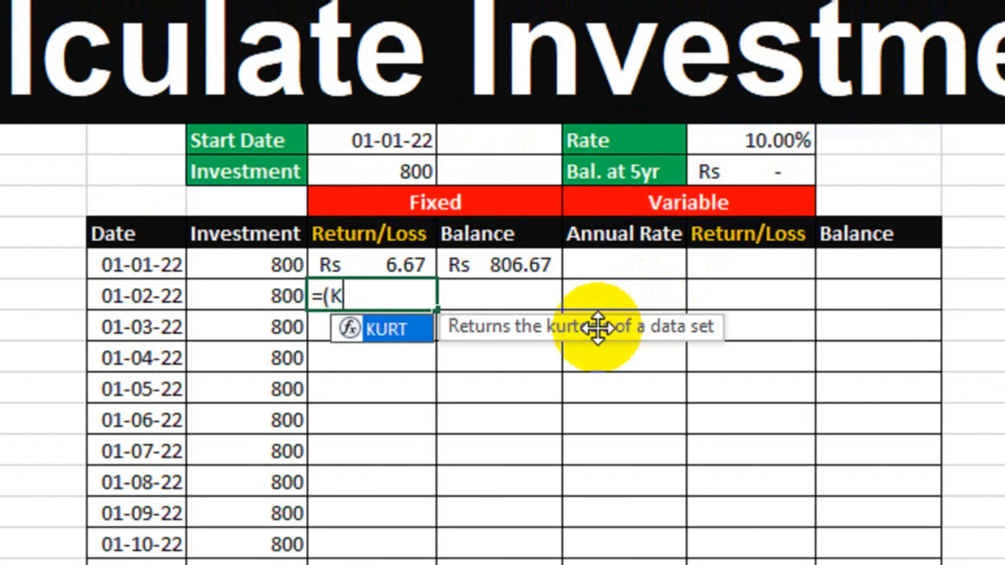
pyautogui.press('BackSpace')
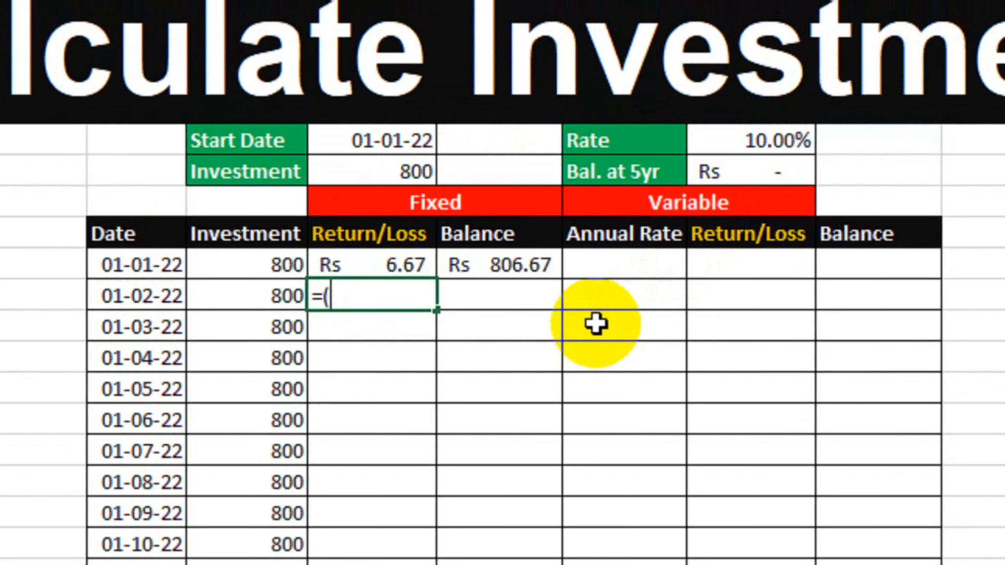
pyautogui.click(706, 143)
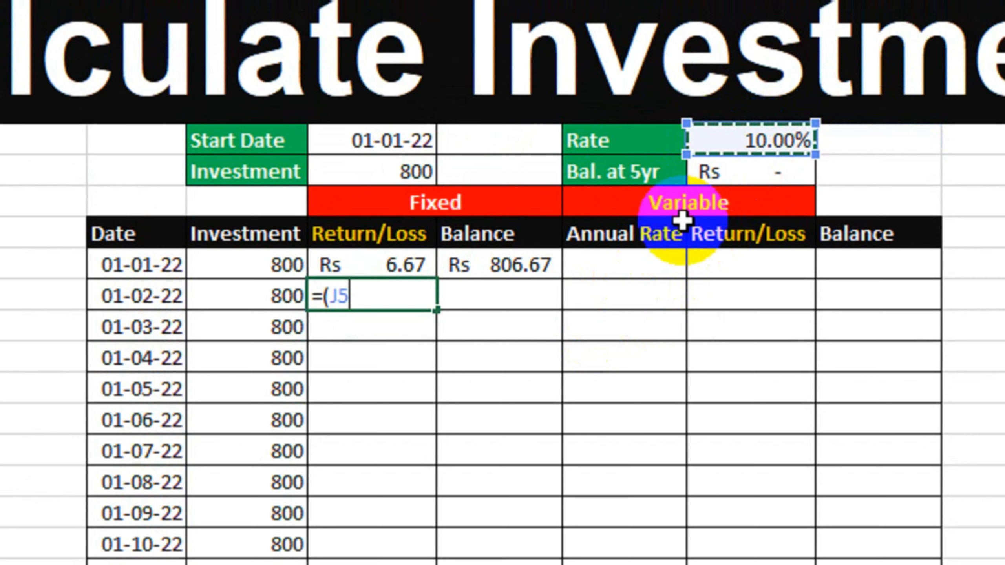
pyautogui.press('F4')
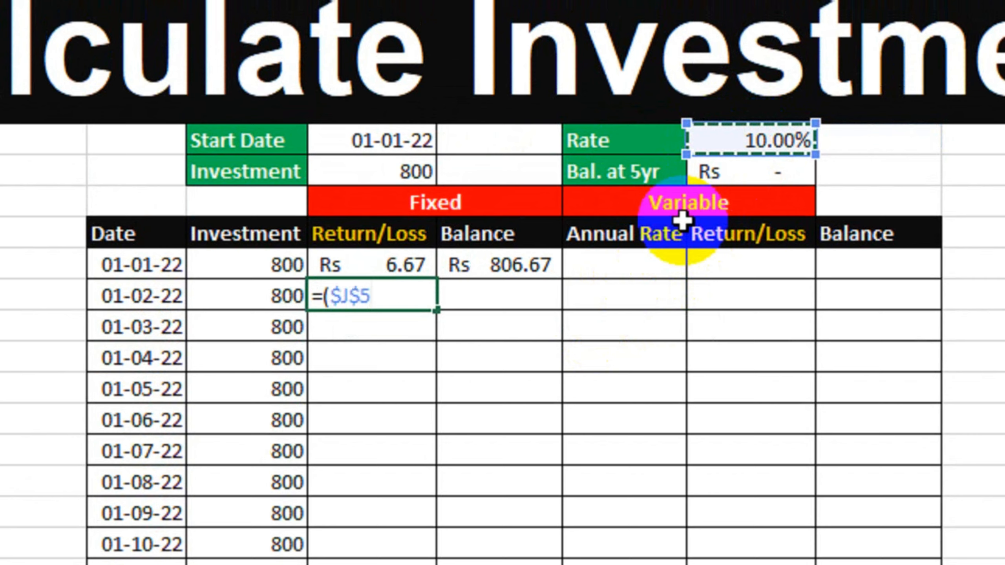
pyautogui.write('/')
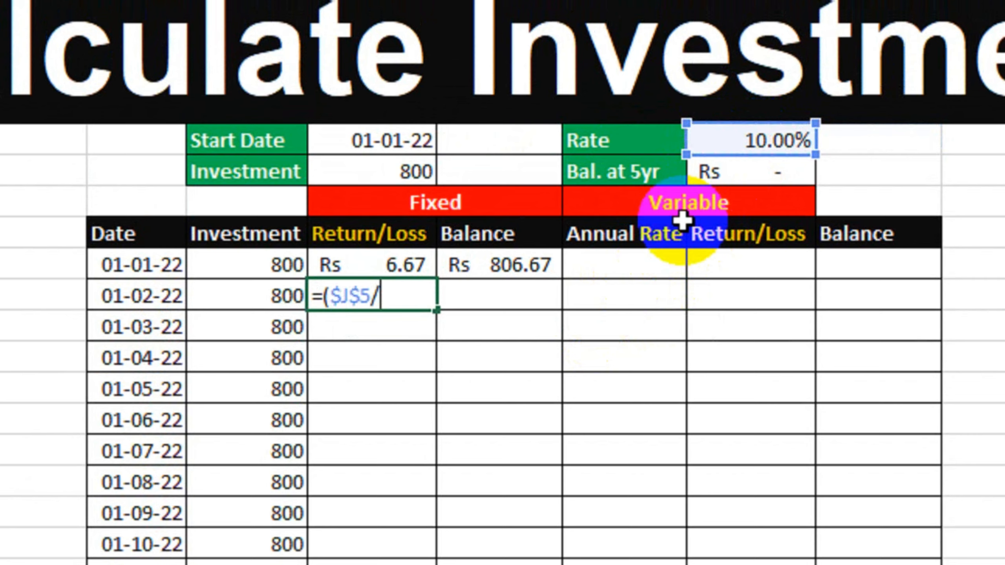
pyautogui.write('12)')
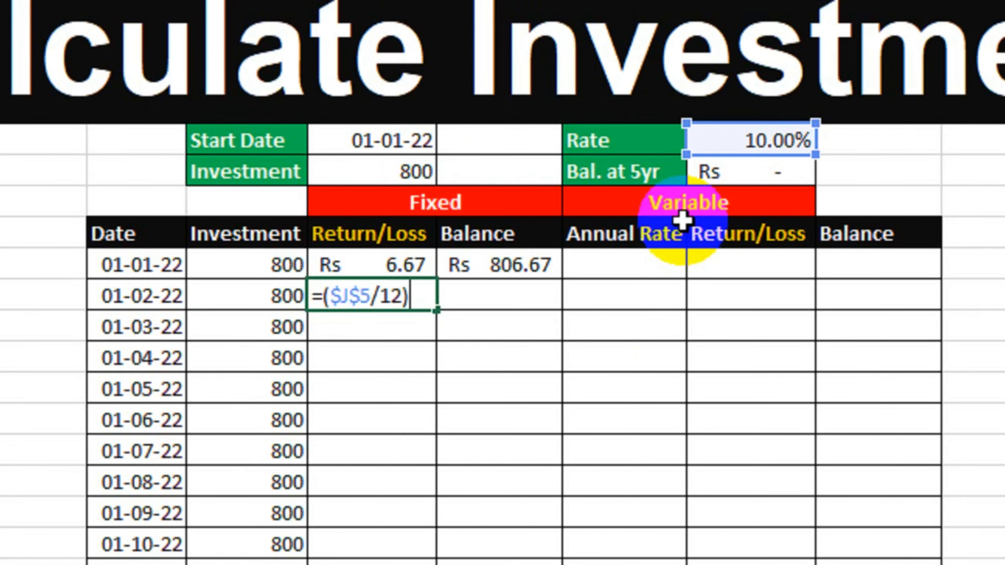
# Complete the 01-02-22 fixed Return/Loss formula as =($J$5/12)*(H9+F10) and fill it down to 01-12-22.
pyautogui.write('*(')
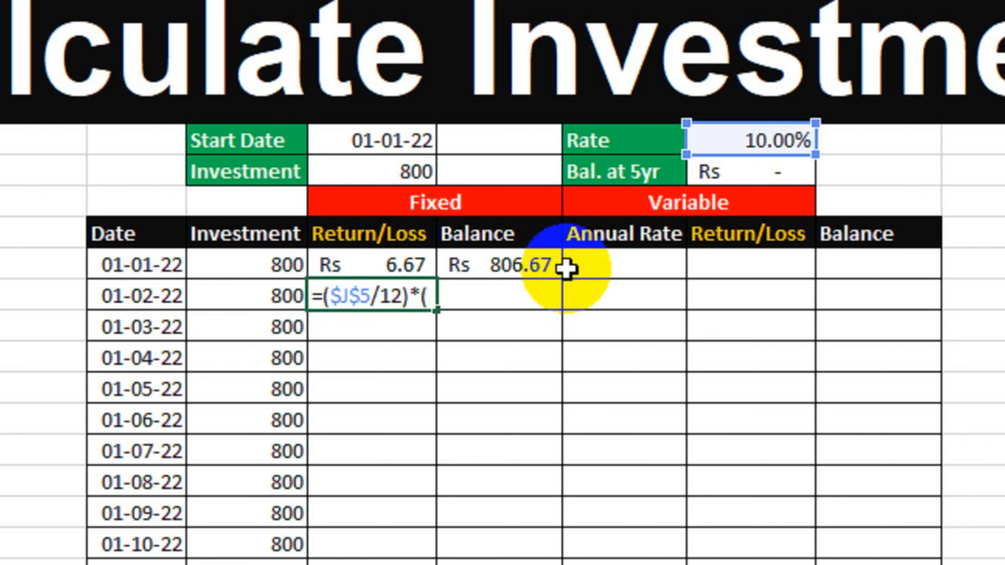
pyautogui.click(509, 267)
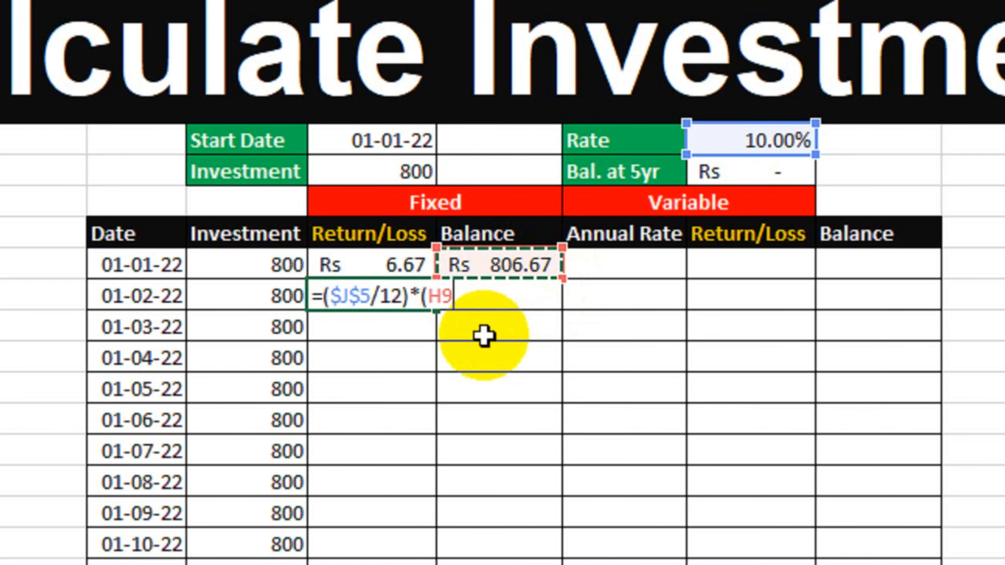
pyautogui.write('+')
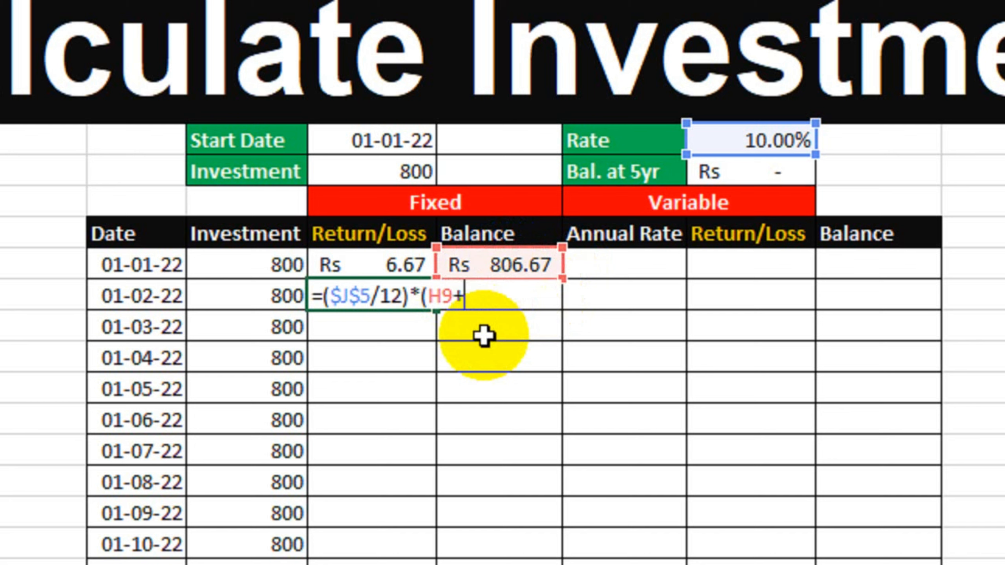
pyautogui.click(261, 298)
pyautogui.write(')')
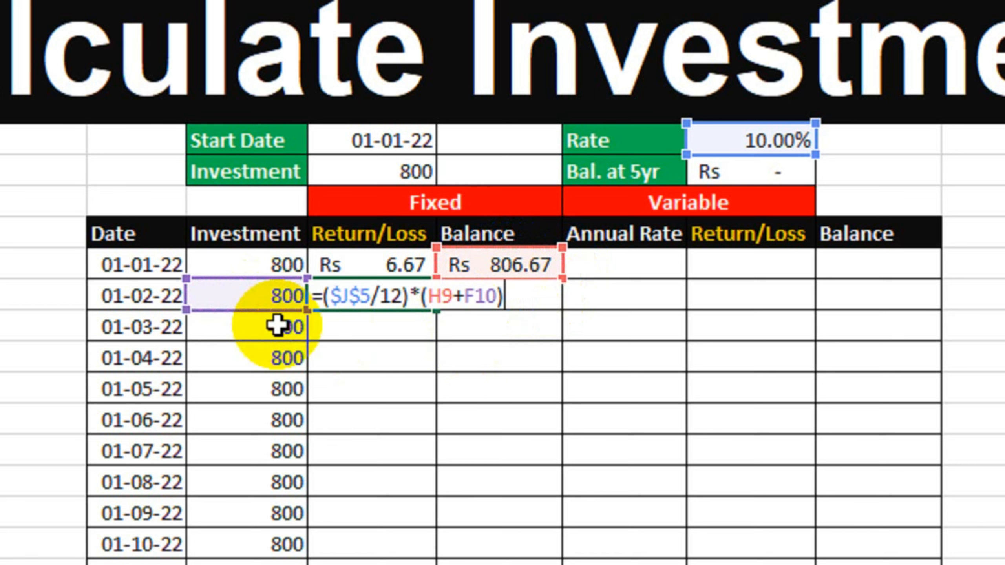
pyautogui.press('Return')
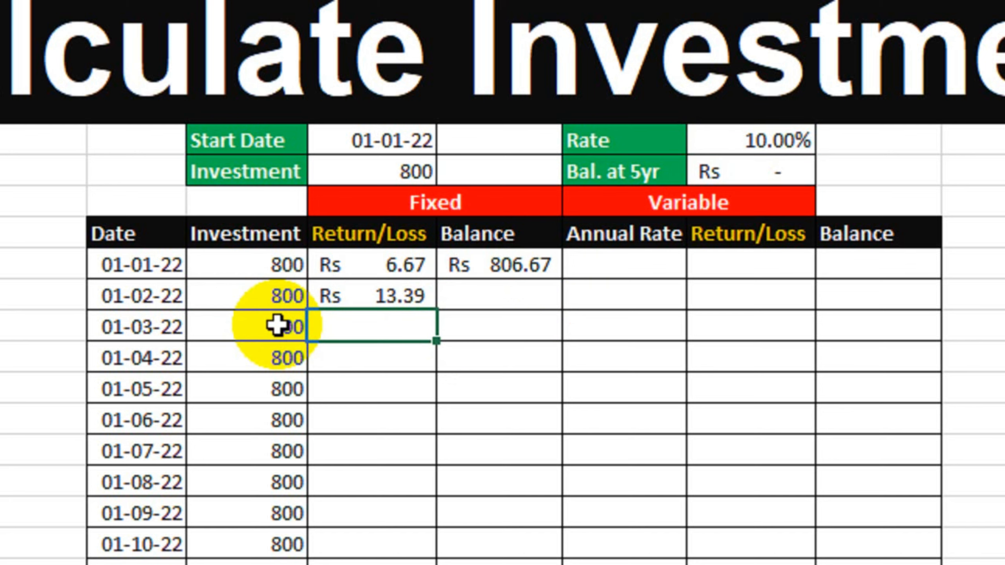
pyautogui.click(366, 301)
pyautogui.moveTo(436, 310); pyautogui.dragTo(392, 564)
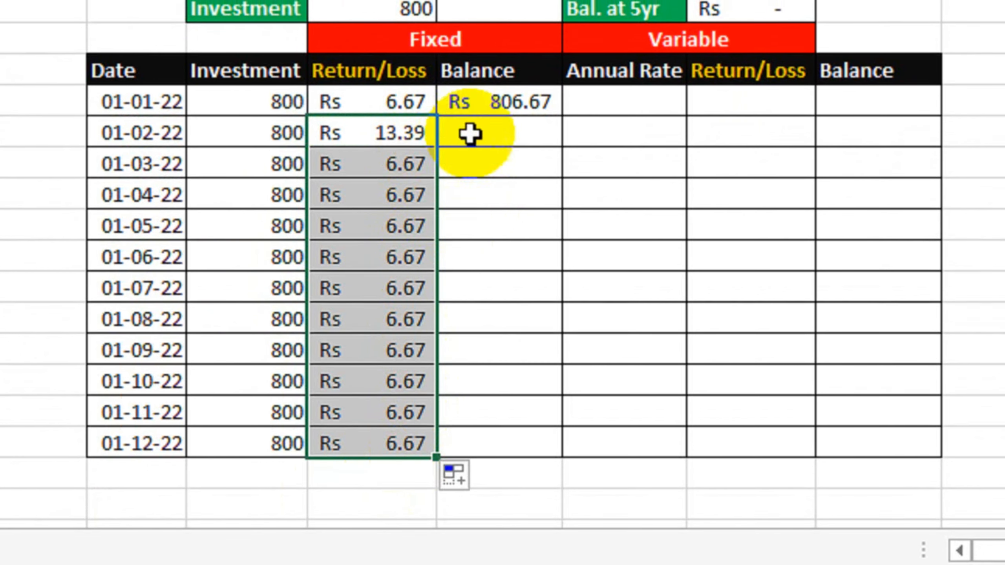
# Enter =H9+F10+G10 in the 01-02-22 fixed Balance cell, adding previous balance, investment and return.
pyautogui.click(470, 134)
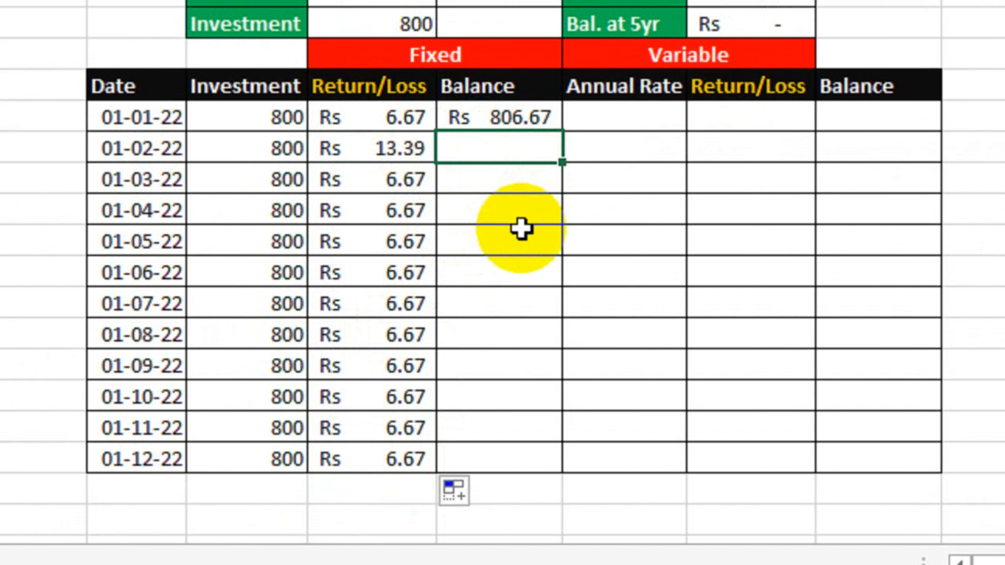
pyautogui.write('=')
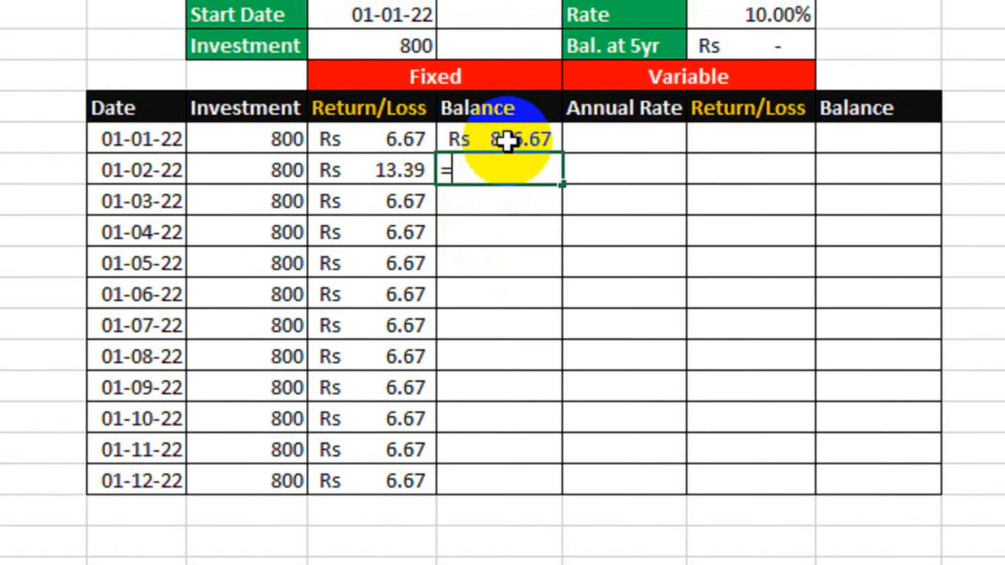
pyautogui.click(508, 119)
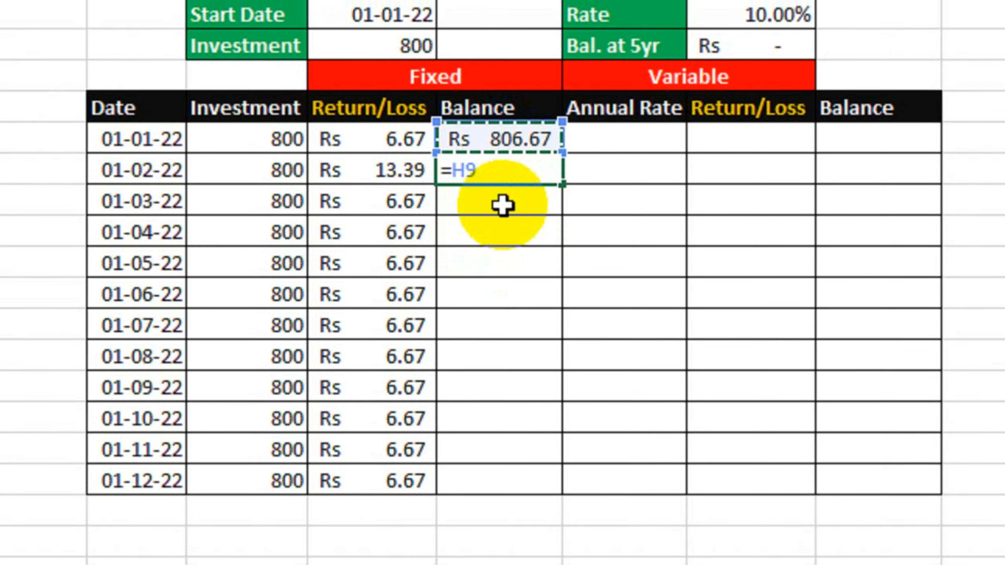
pyautogui.write('+')
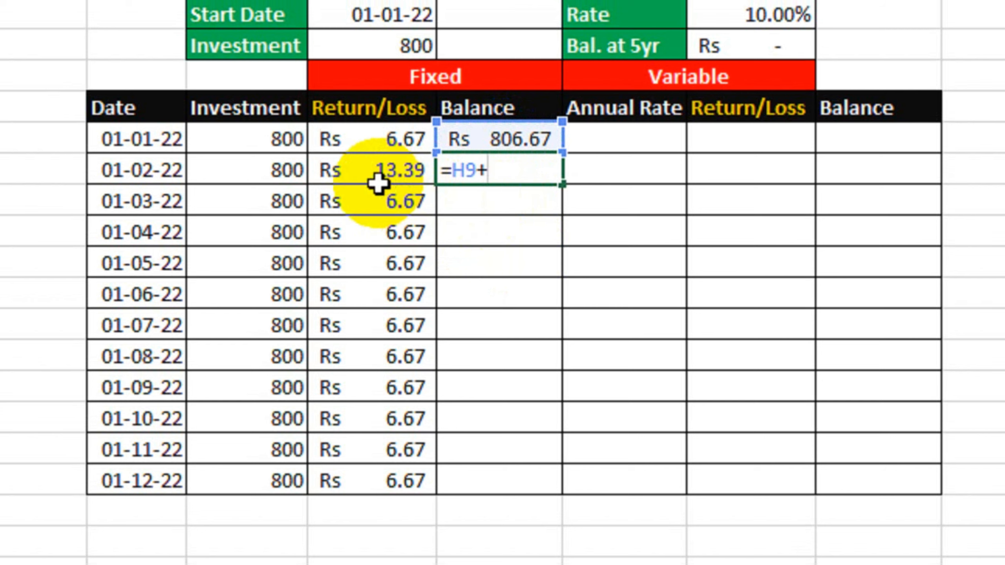
pyautogui.click(269, 176)
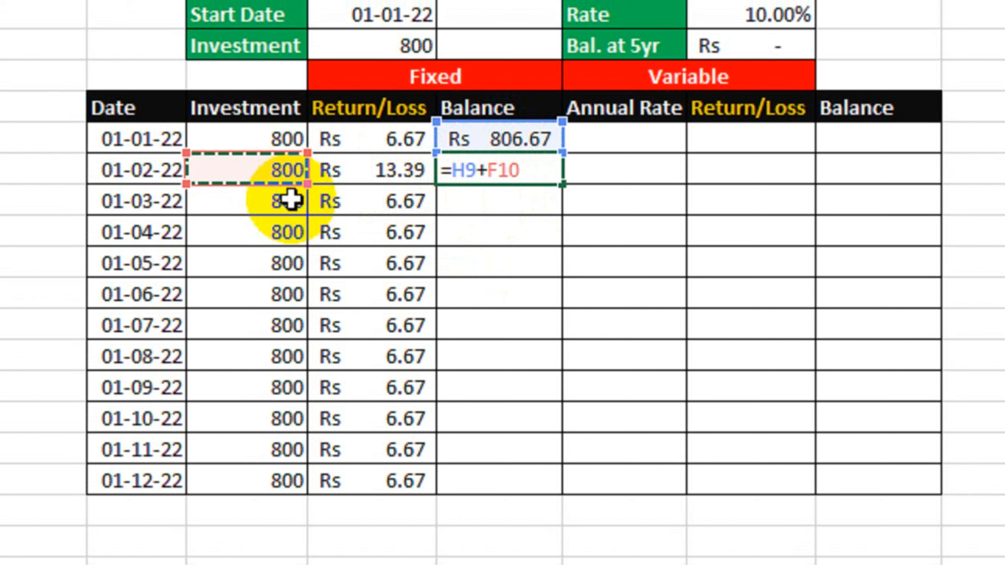
pyautogui.write('+')
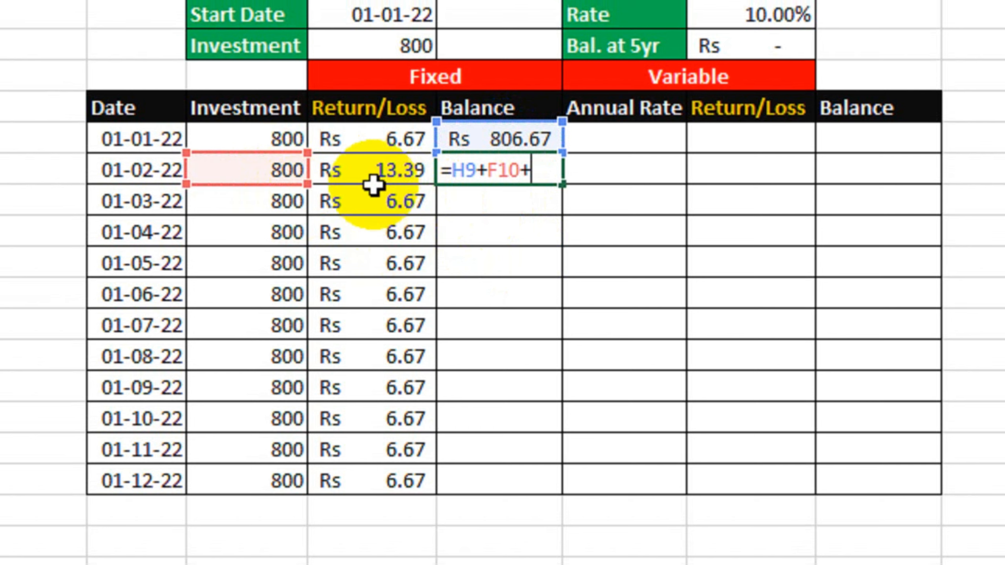
pyautogui.click(370, 169)
pyautogui.press('Return')
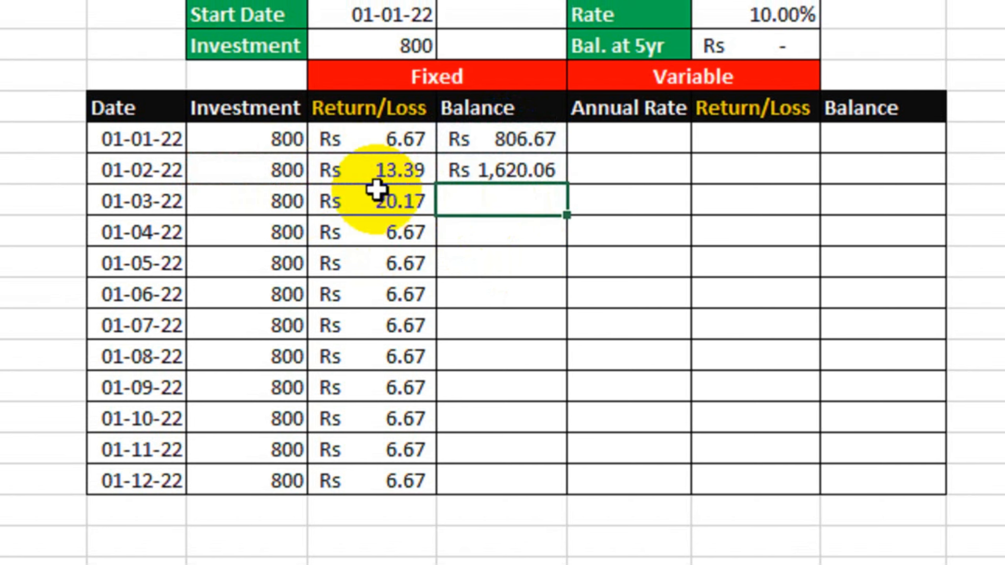
# Fill the fixed Balance formula down from 01-02-22 to 01-12-22 and autofit the width of column H.
pyautogui.click(494, 174)
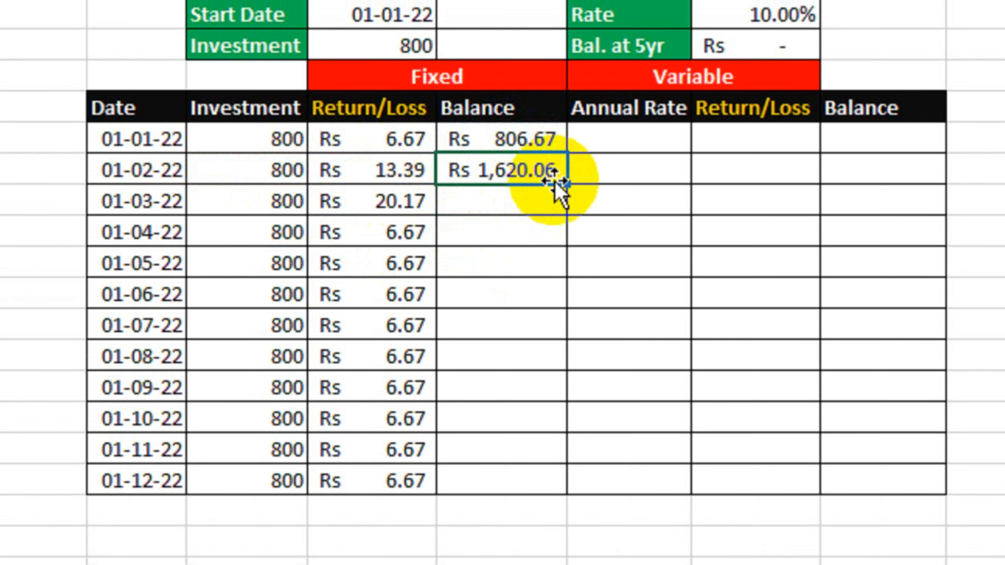
pyautogui.moveTo(568, 183); pyautogui.dragTo(553, 481)
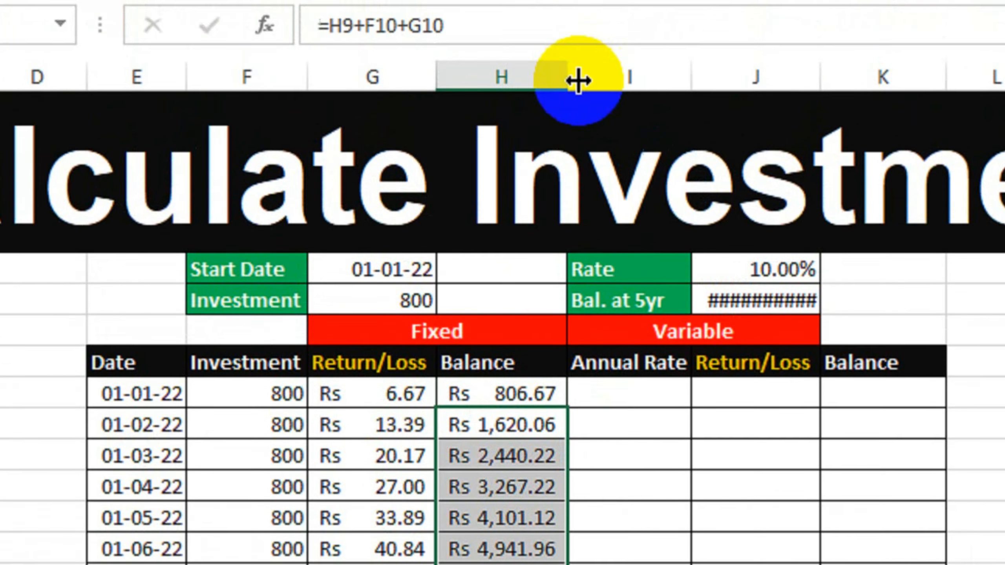
pyautogui.doubleClick(567, 0)
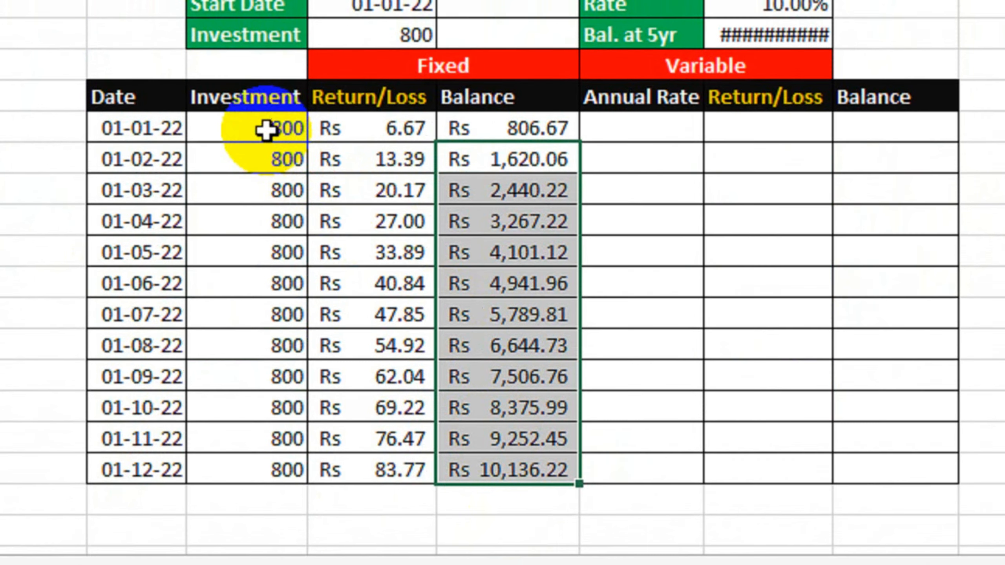
# Examine the Investment column and the fixed Return/Loss and Balance cells of the 01-01-22 and 01-02-22 rows.
pyautogui.moveTo(265, 105); pyautogui.dragTo(245, 434)
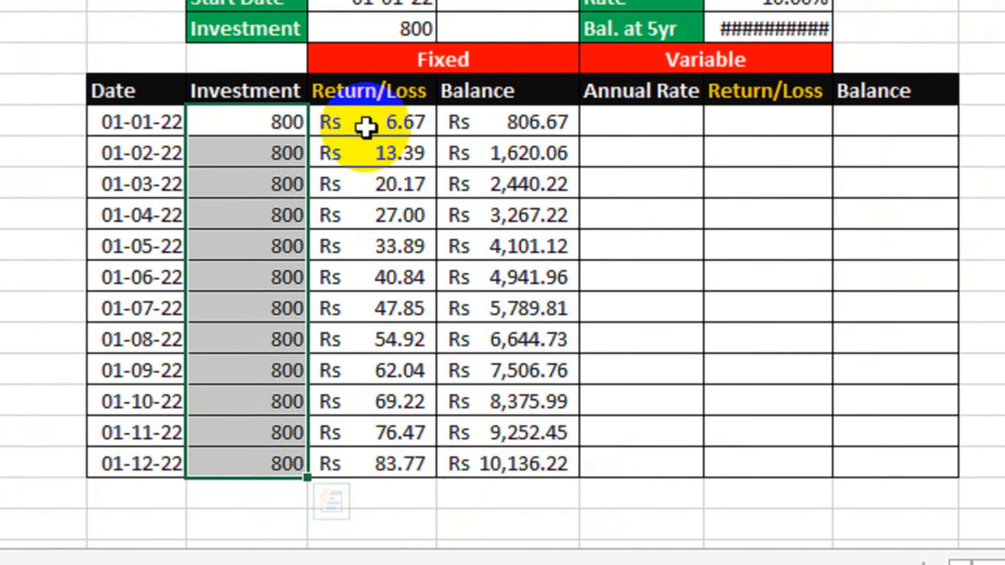
pyautogui.click(389, 120)
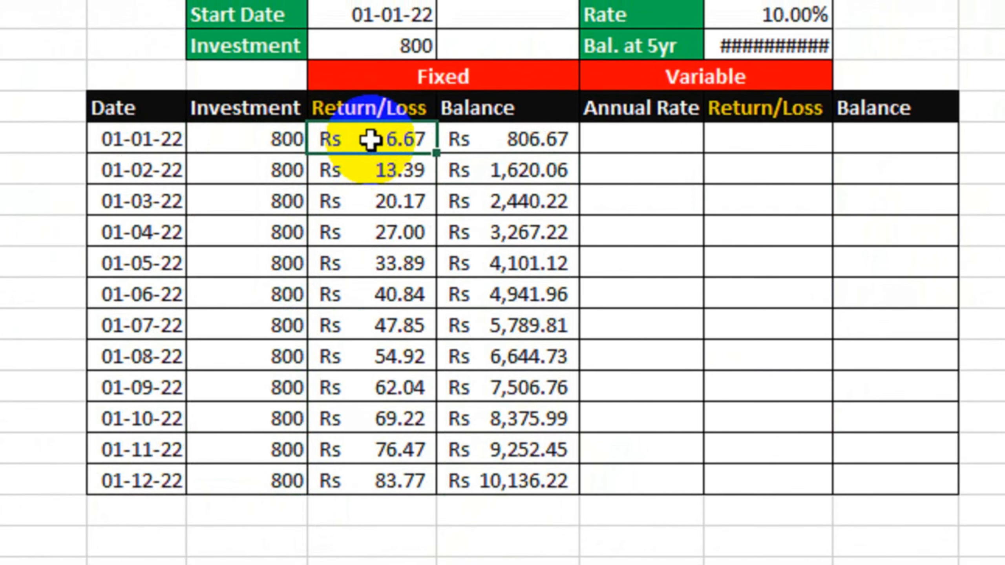
pyautogui.click(502, 141)
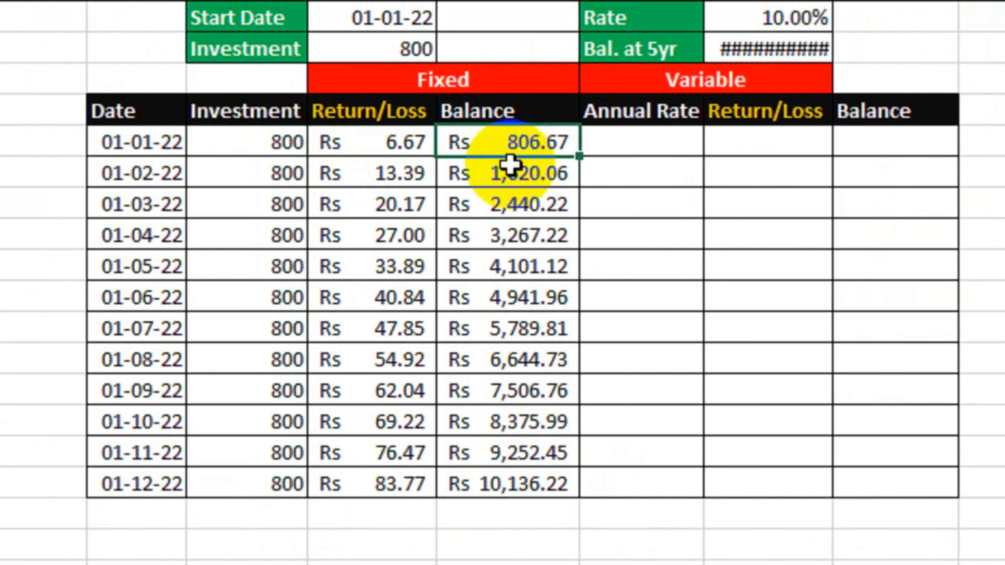
pyautogui.click(219, 174)
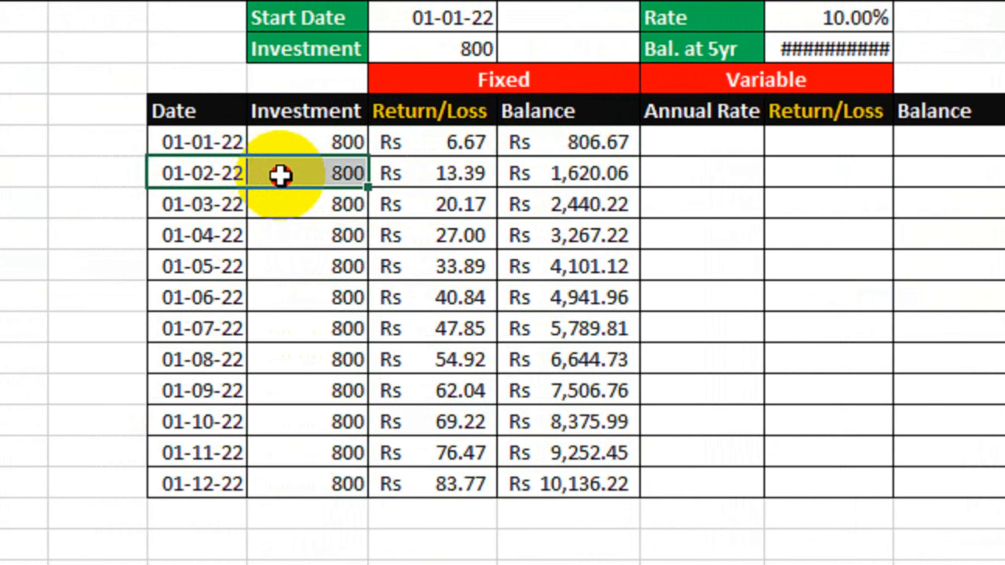
pyautogui.click(298, 175)
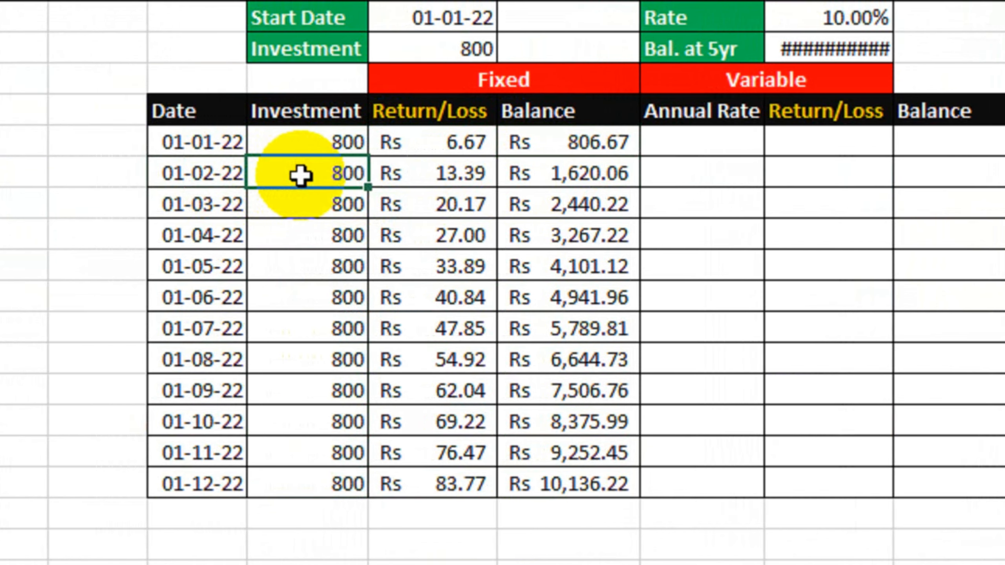
pyautogui.click(433, 175)
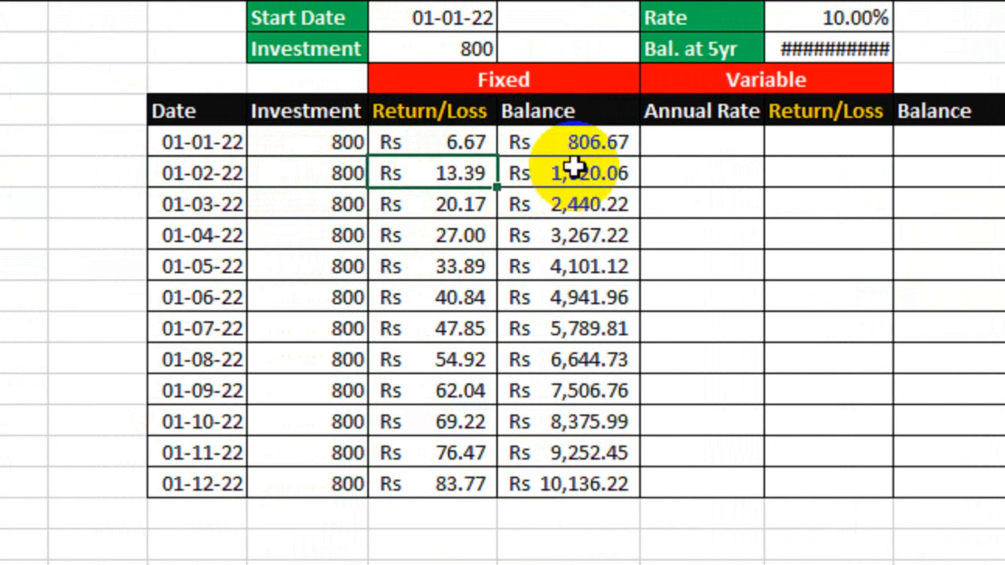
pyautogui.click(587, 145)
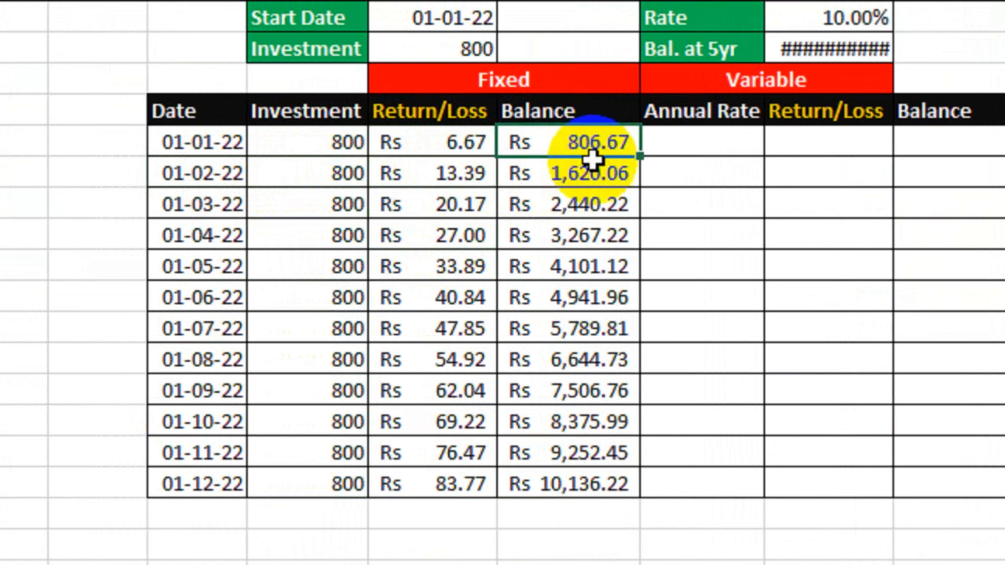
pyautogui.click(573, 176)
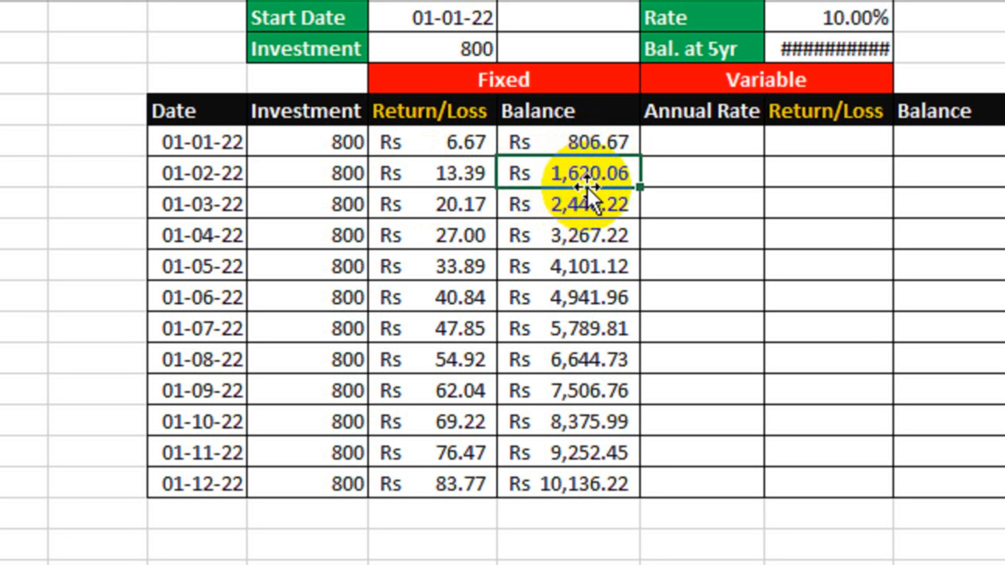
# Examine the Investment, fixed Return/Loss and fixed Balance cells of the 01-03-22 row.
pyautogui.click(312, 212)
pyautogui.moveTo(312, 212); pyautogui.dragTo(399, 212)
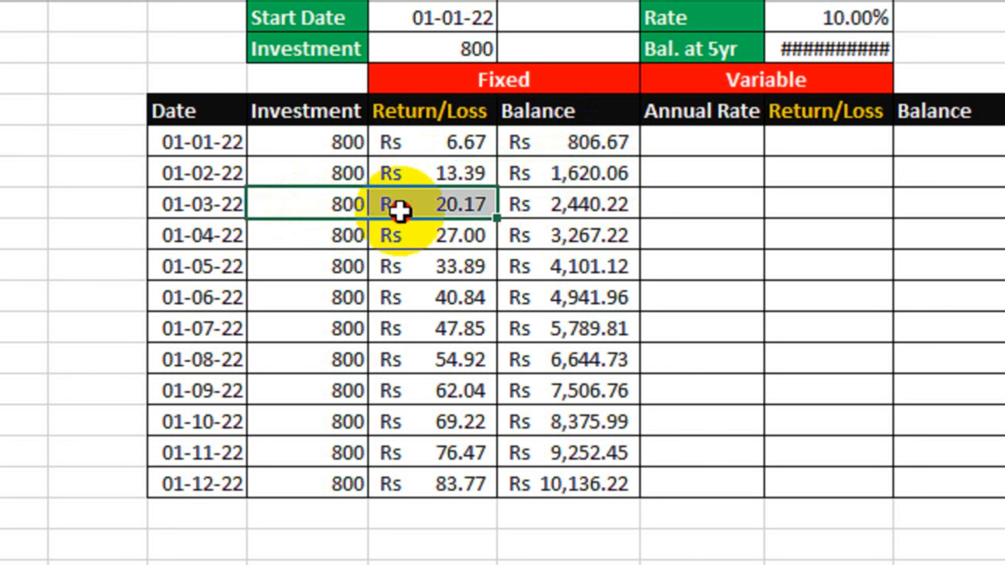
pyautogui.click(562, 208)
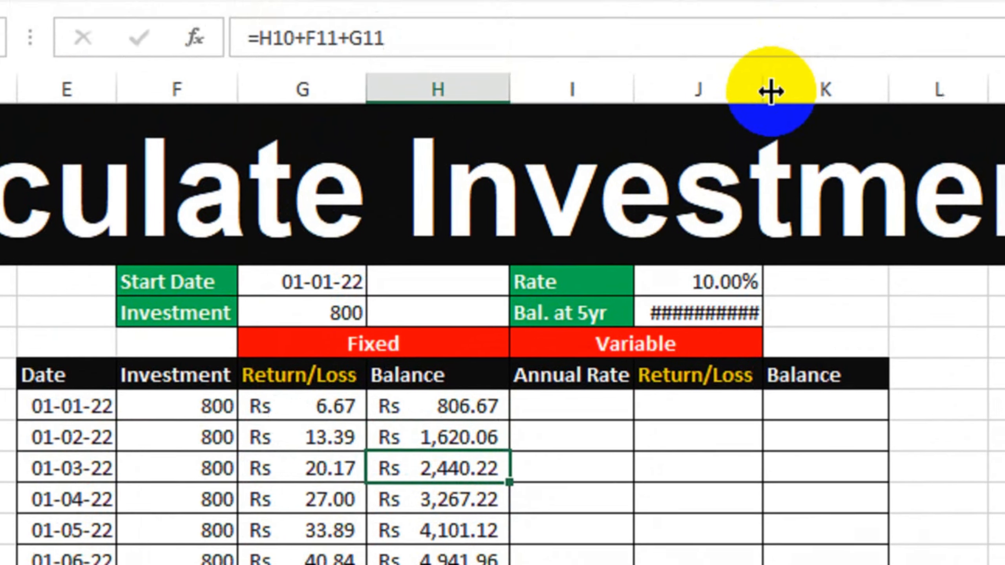
# Autofit the width of column J to fit the Bal. at 5yr amount.
pyautogui.doubleClick(767, 90)
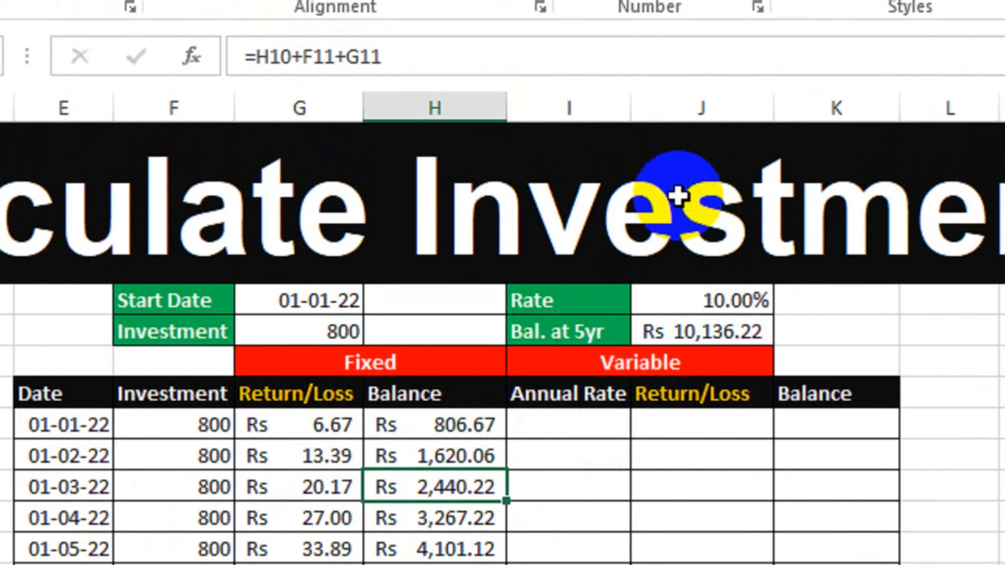
pyautogui.click(645, 111)
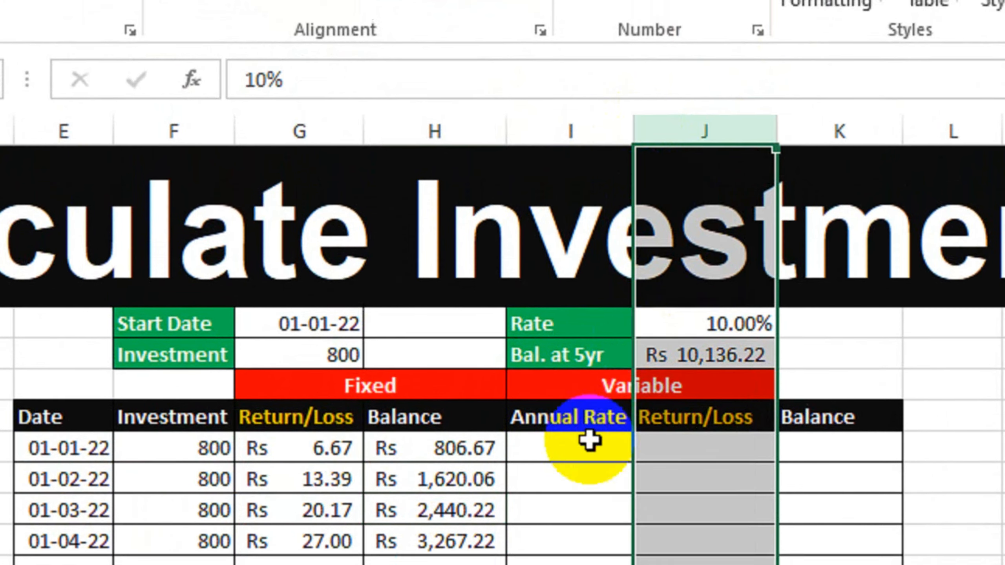
pyautogui.click(592, 443)
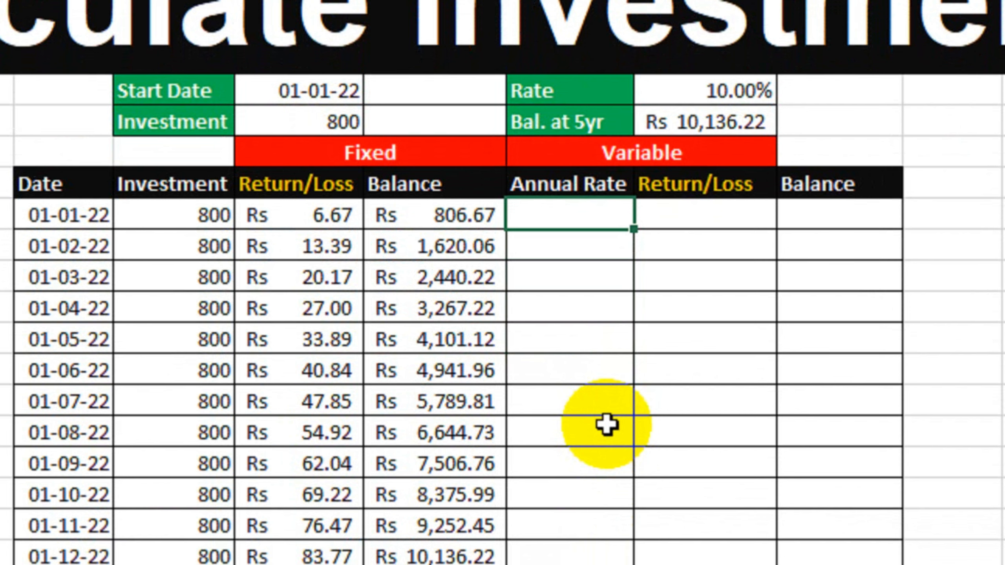
# Enter variable Annual Rates of 15.3%, 20%, 30.5% and 2.5% for 01-01-22 through 01-04-22.
pyautogui.moveTo(579, 215); pyautogui.dragTo(550, 548)
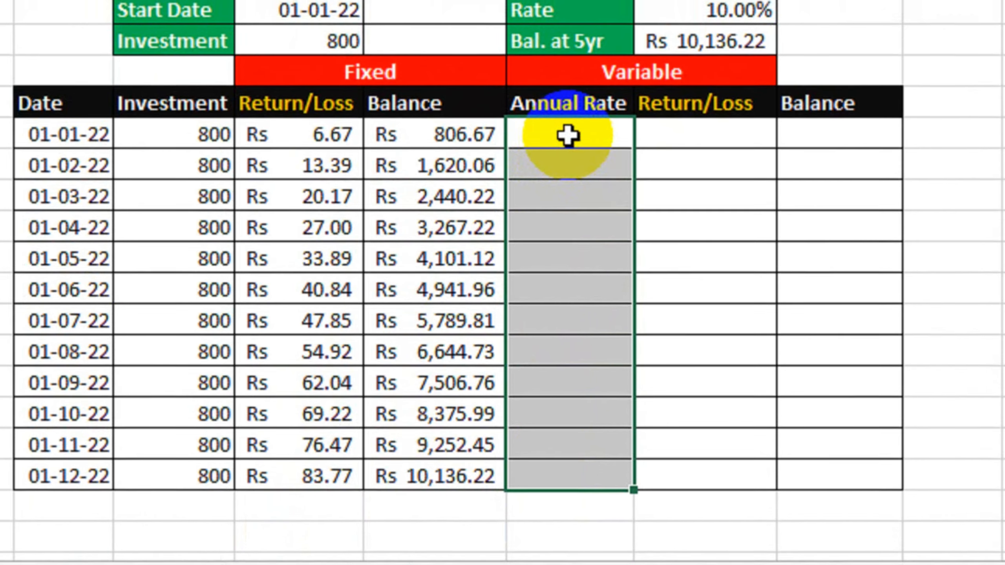
pyautogui.click(568, 129)
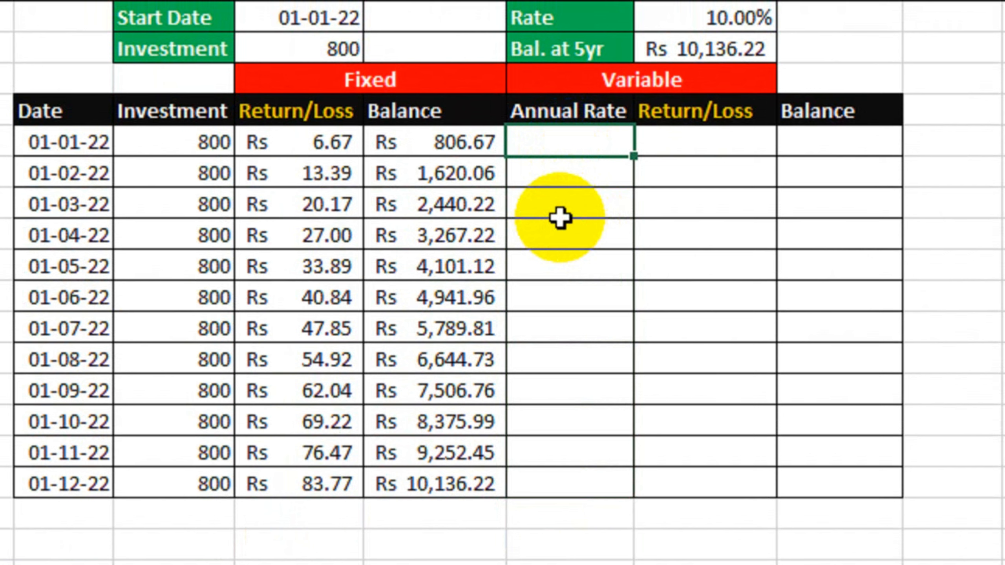
pyautogui.write('15')
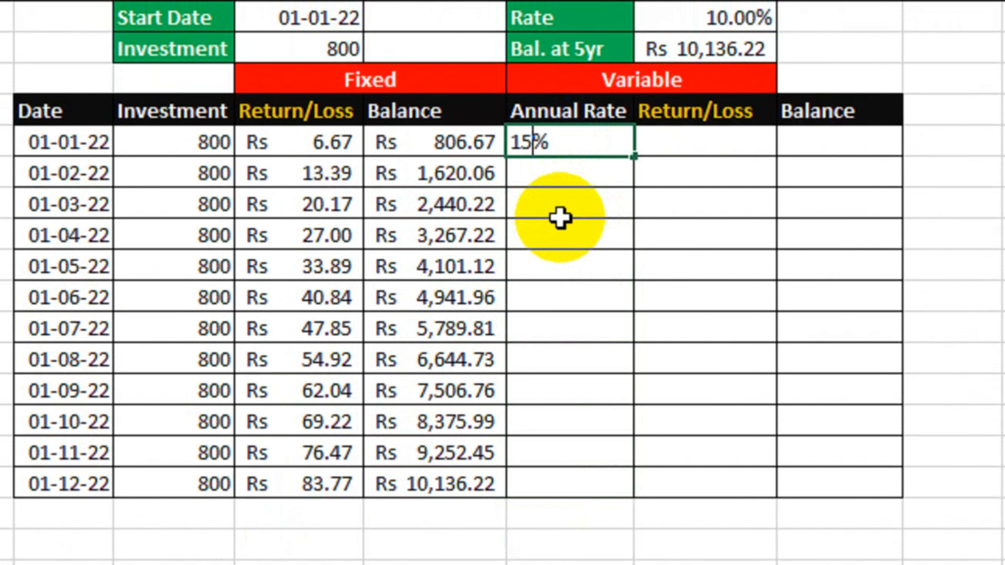
pyautogui.write('.3')
pyautogui.press('Return')
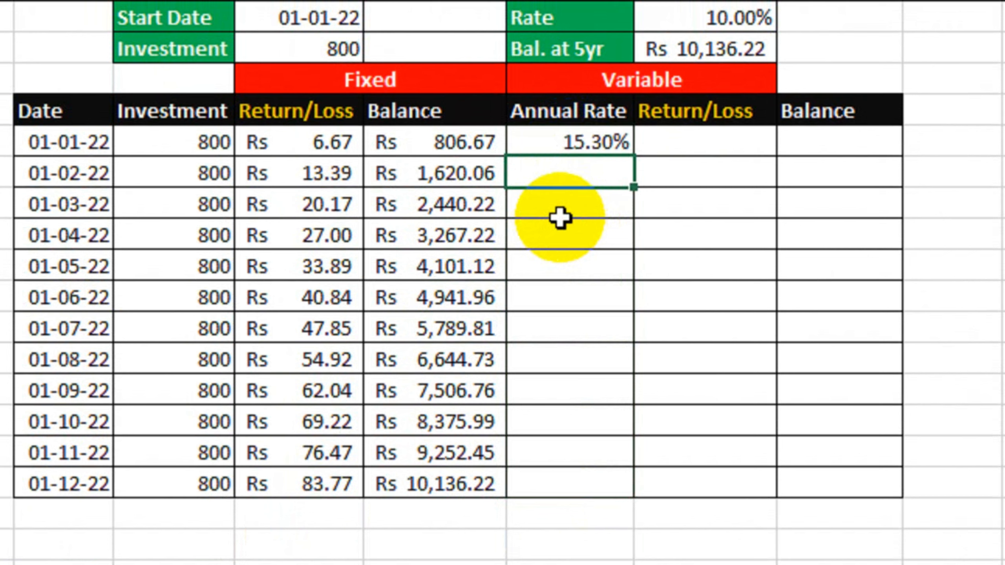
pyautogui.write('20')
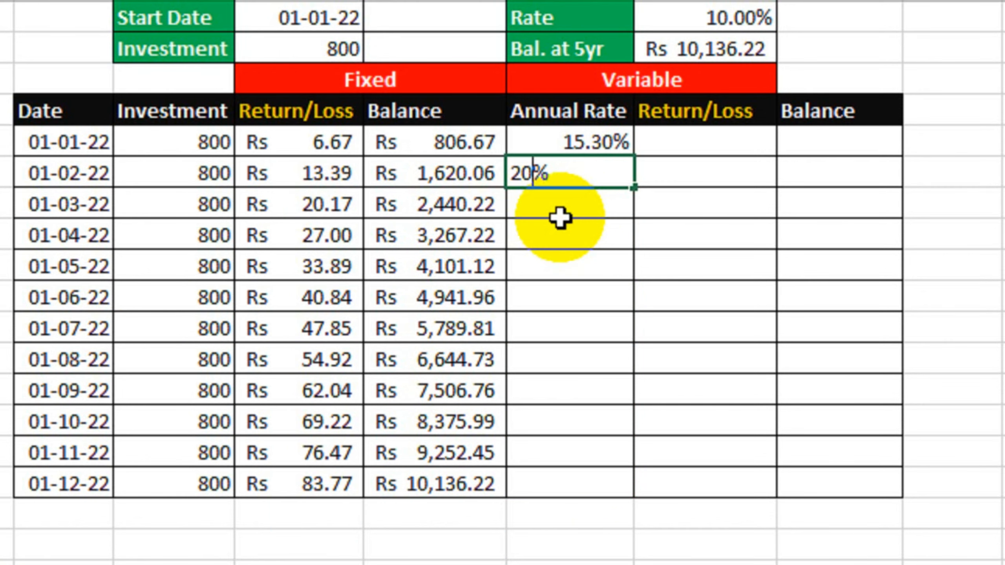
pyautogui.press('Return')
pyautogui.write('30.5')
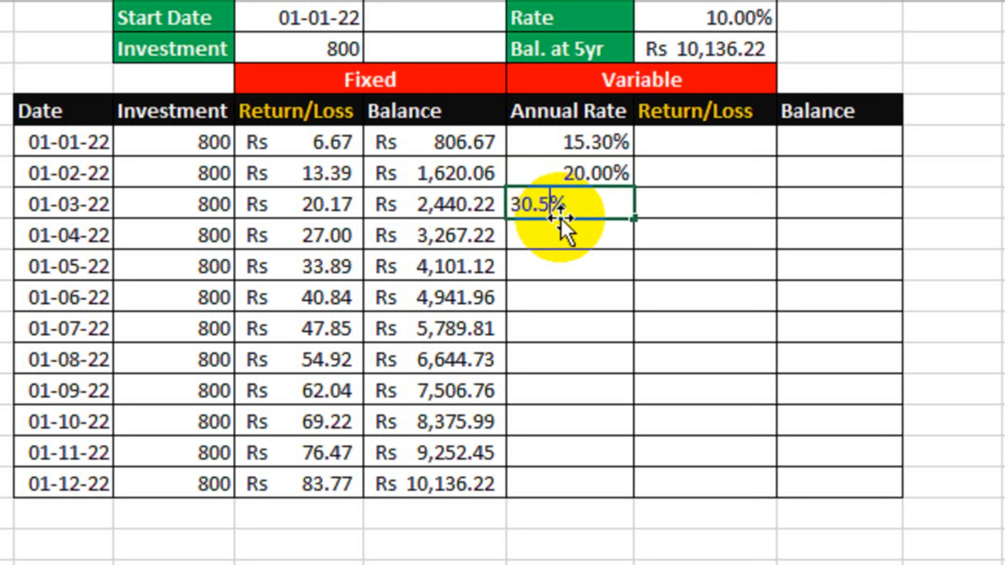
pyautogui.press('Return')
pyautogui.write('2.5')
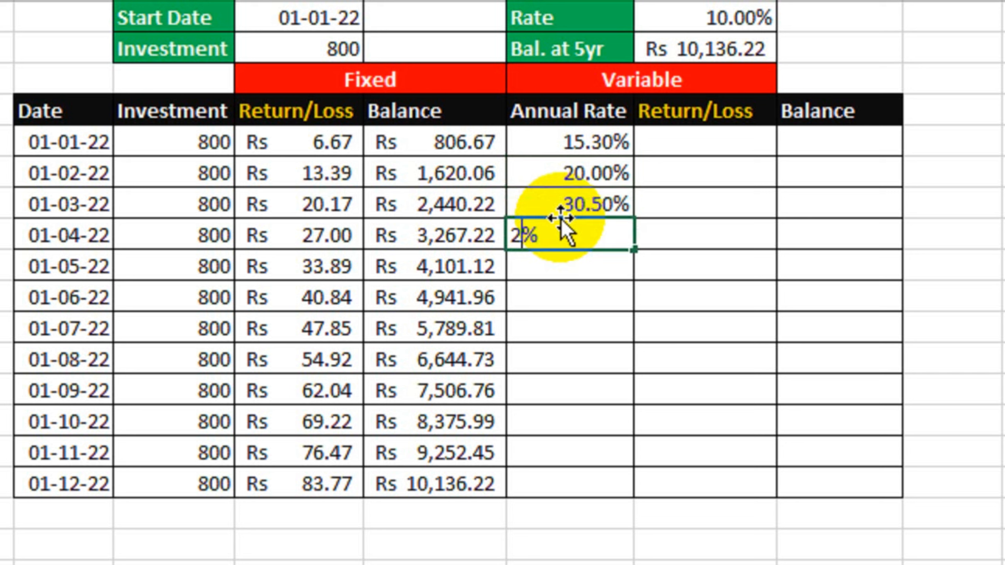
pyautogui.press('Return')
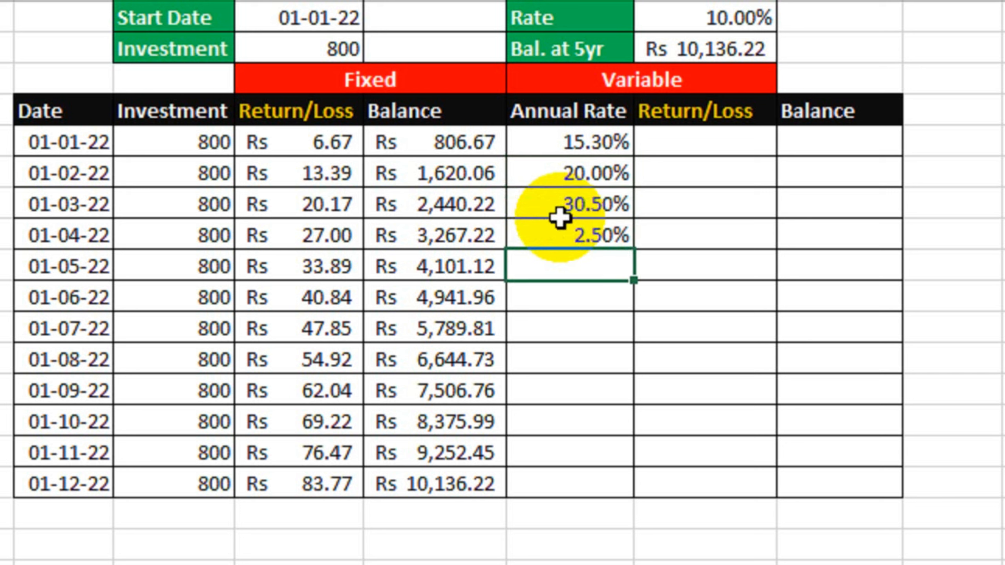
# Enter variable Annual Rates of 12%, 18.5%, 6% and 10% for 01-05-22 through 01-08-22.
pyautogui.write('12')
pyautogui.press('Return')
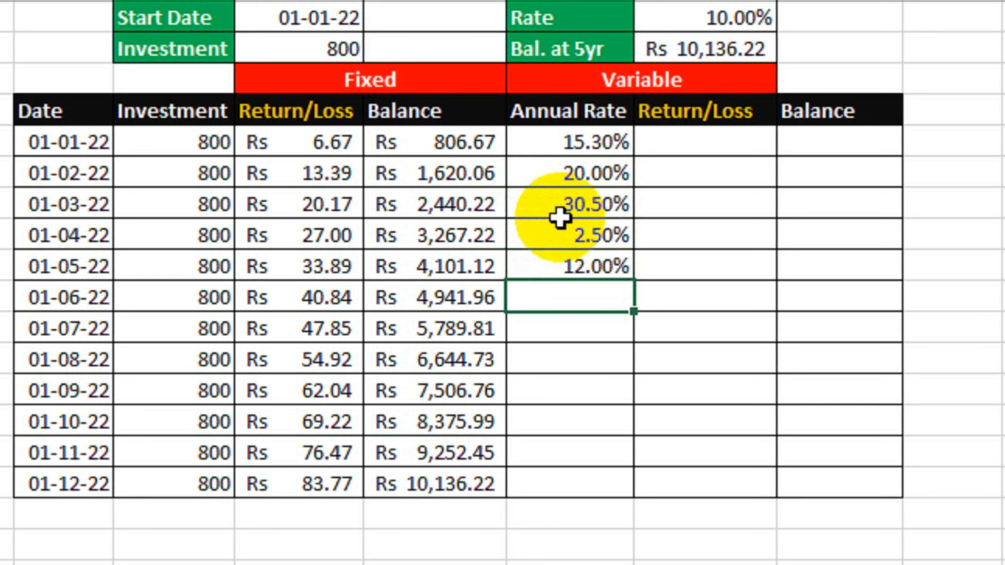
pyautogui.write('18.5')
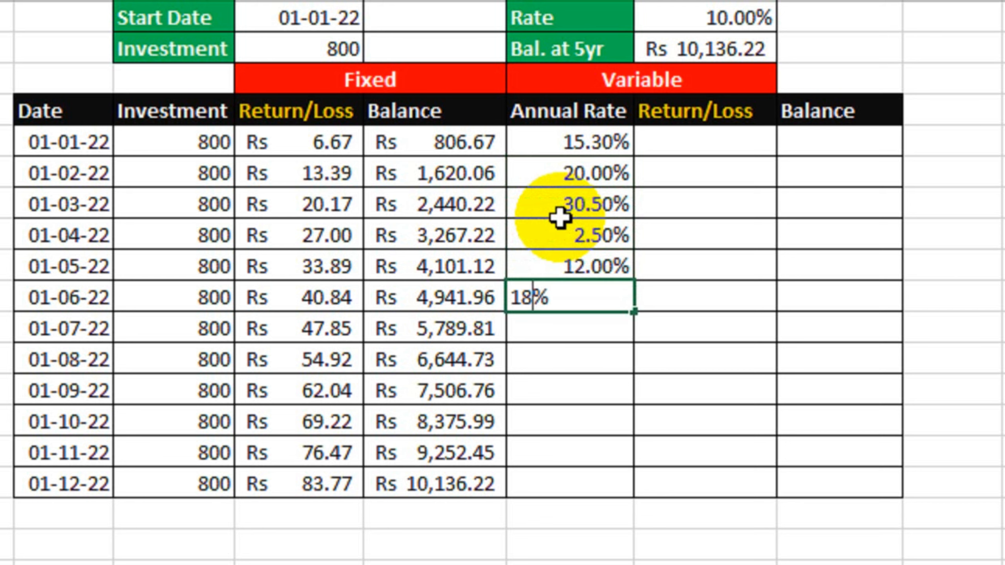
pyautogui.press('Return')
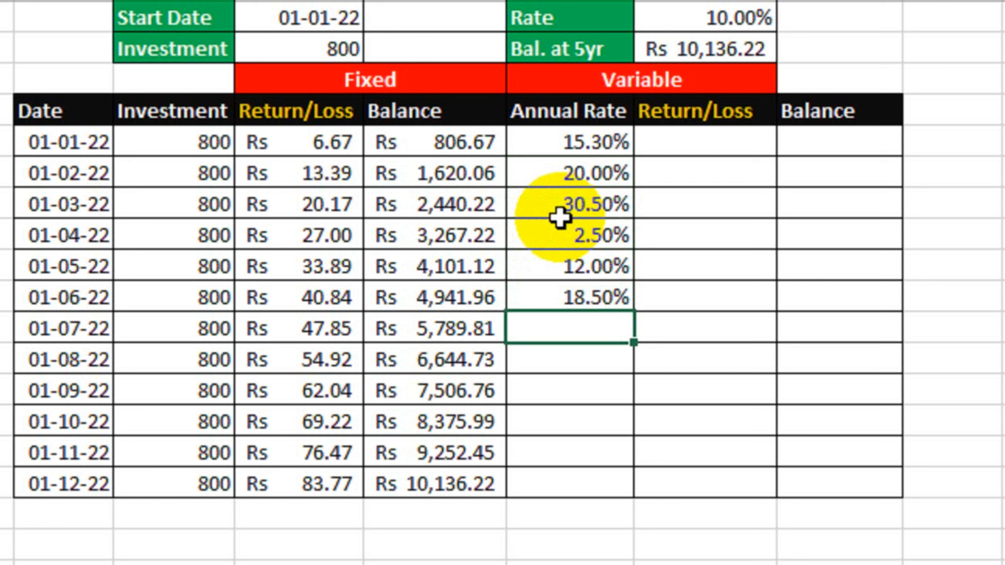
pyautogui.write('6')
pyautogui.press('Return')
pyautogui.write('10')
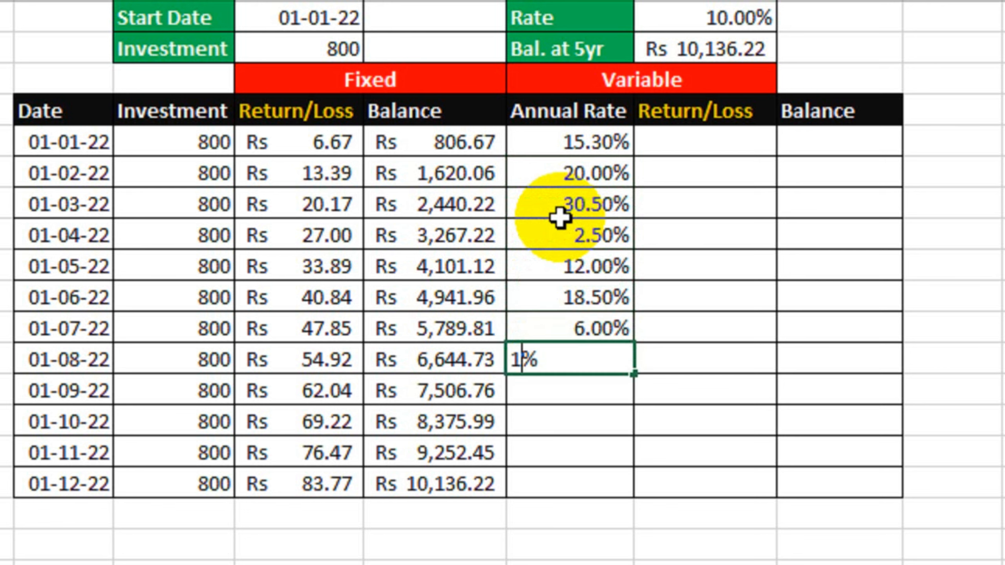
pyautogui.press('Return')
# Enter variable Annual Rates of 15.5%, 25%, 26% and 30% for 01-09-22 through 01-12-22.
pyautogui.write('15.5')
pyautogui.press('Return')
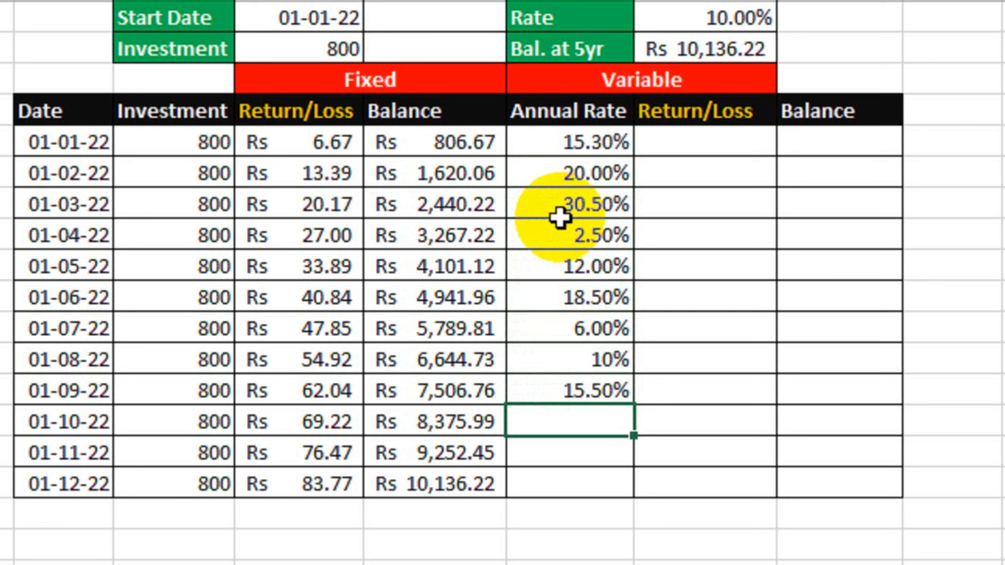
pyautogui.write('25')
pyautogui.press('Return')
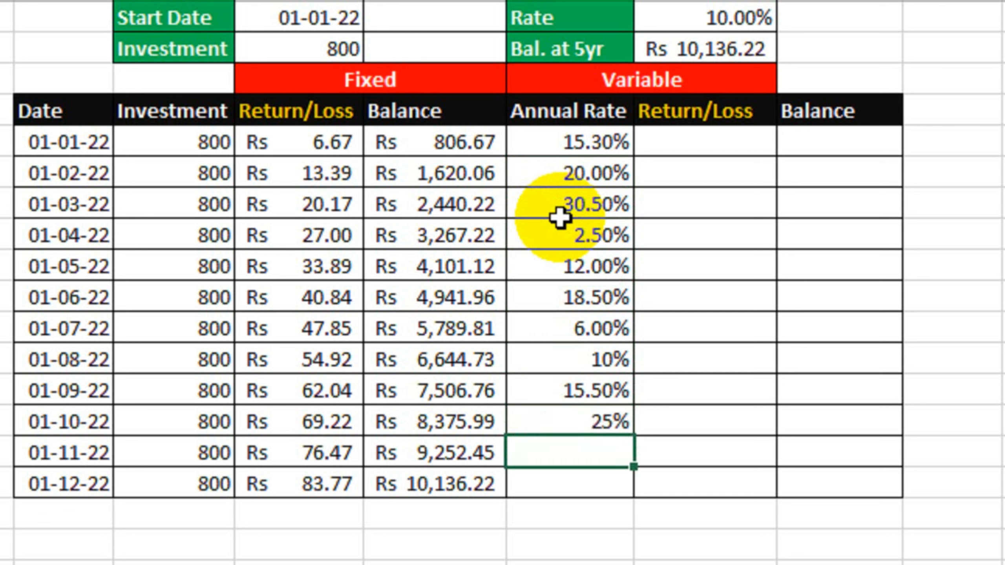
pyautogui.write('26')
pyautogui.press('Return')
pyautogui.write('30')
pyautogui.press('Return')
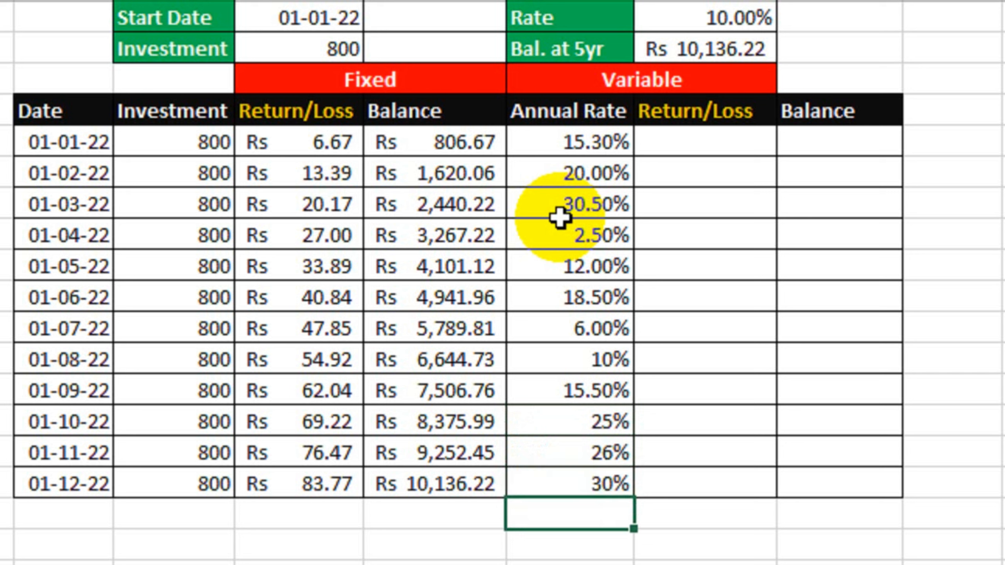
# Enter =(I9/12)*F9 in the 01-01-22 variable Return/Loss cell, multiplying the monthly rate by the investment.
pyautogui.click(706, 142)
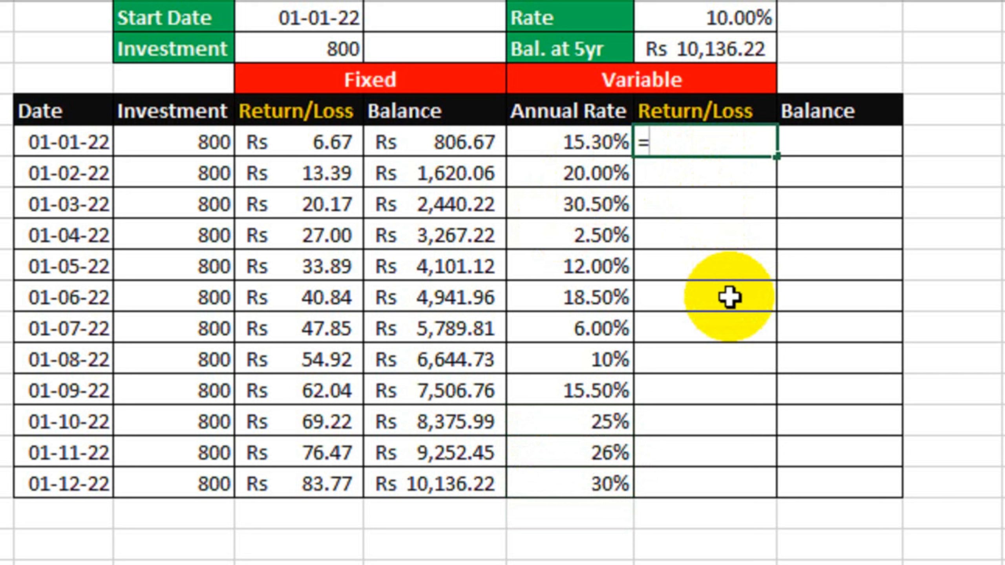
pyautogui.write('=(')
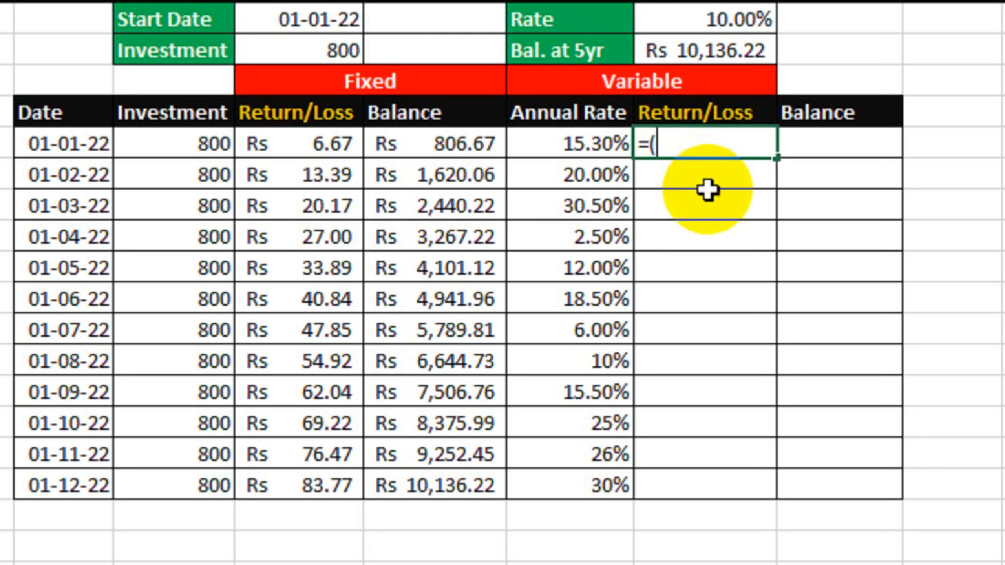
pyautogui.click(562, 145)
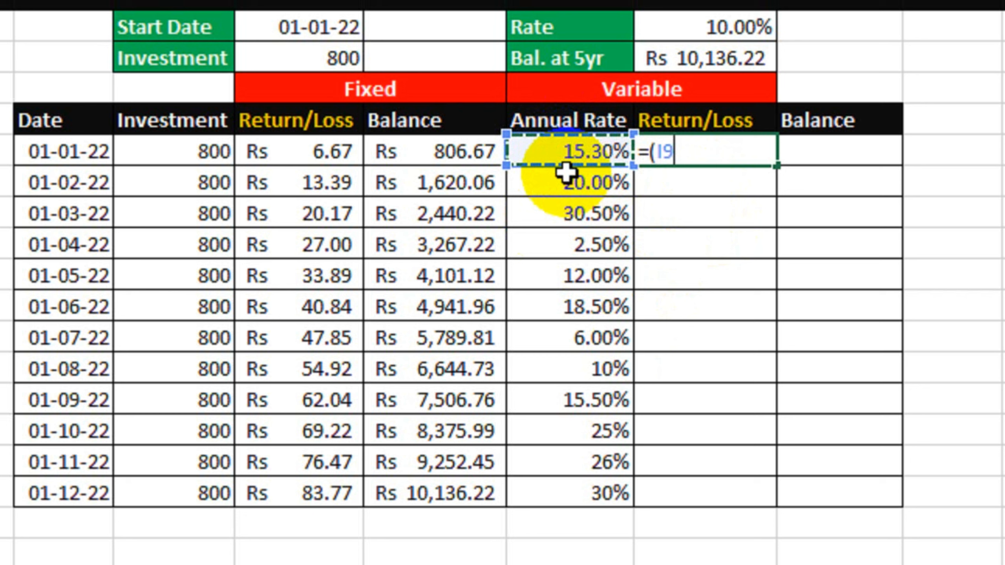
pyautogui.write('/12)*')
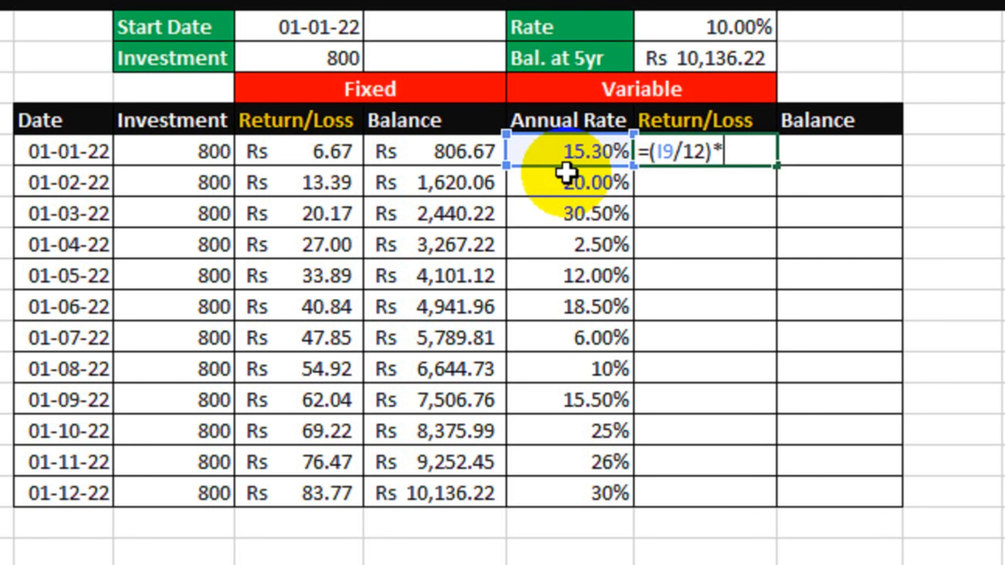
pyautogui.click(222, 156)
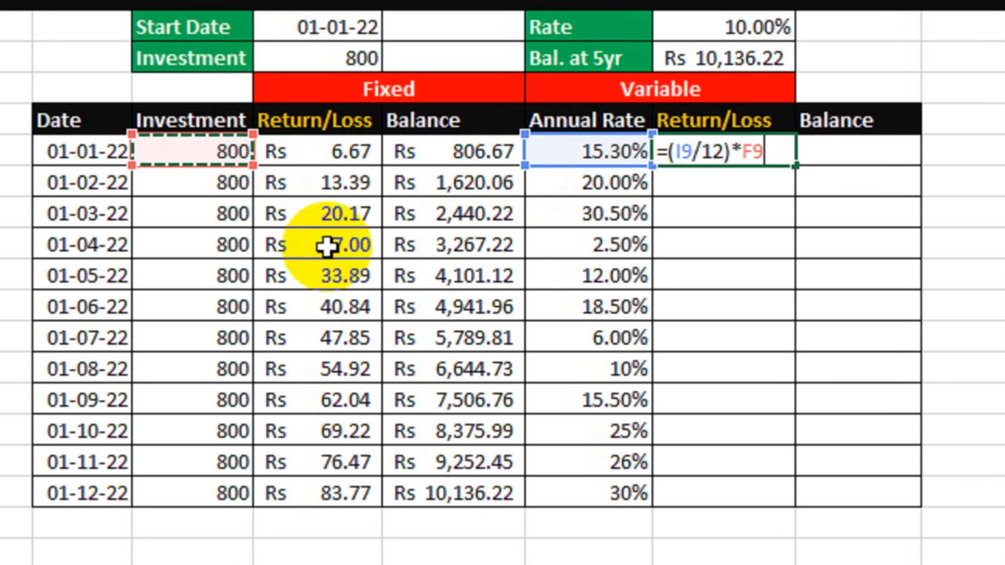
pyautogui.press('Return')
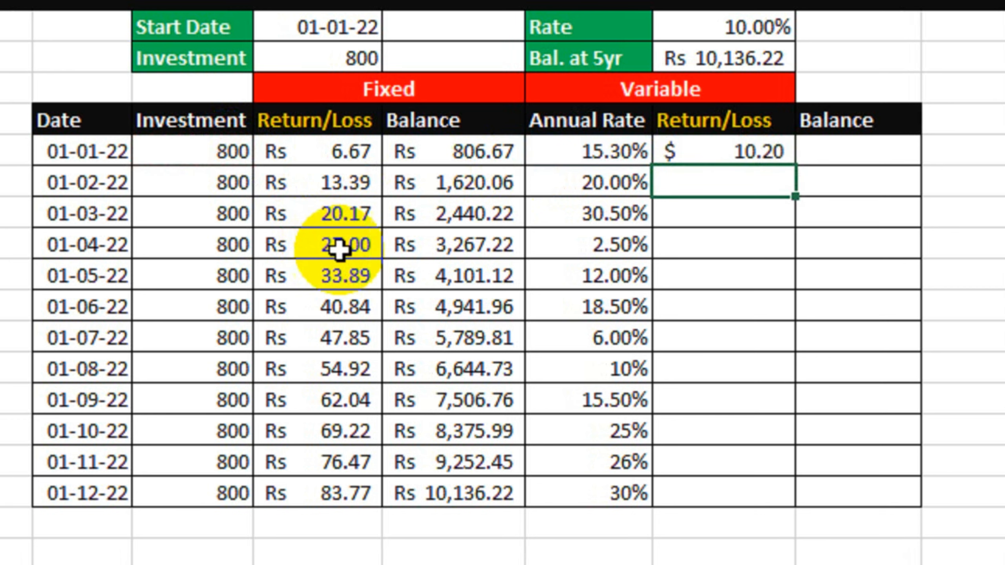
# Format the variable Return/Loss cells from 01-01-22 to 01-12-22 as Accounting with the Rs Urdu currency symbol.
pyautogui.click(720, 156)
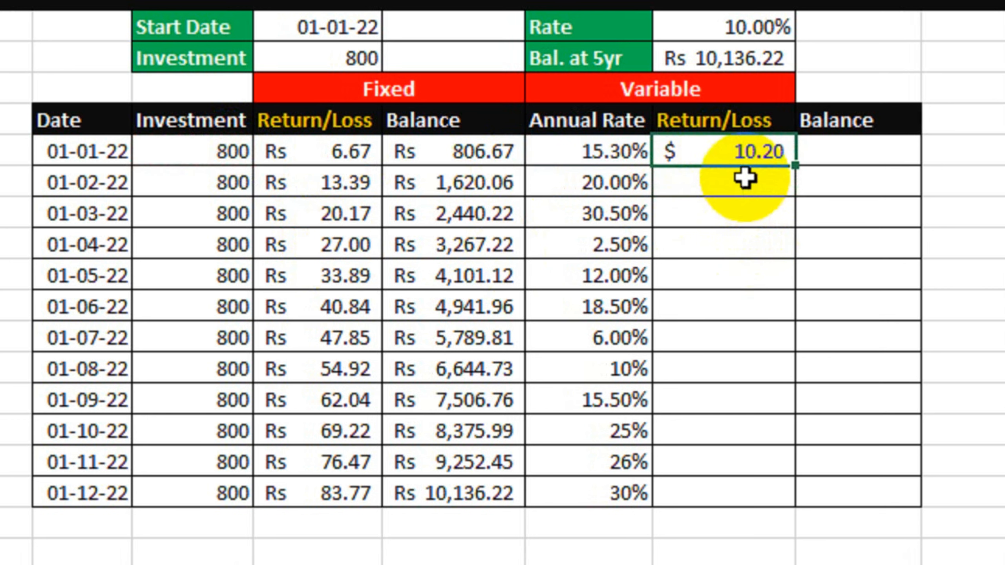
pyautogui.moveTo(728, 155); pyautogui.dragTo(710, 492)
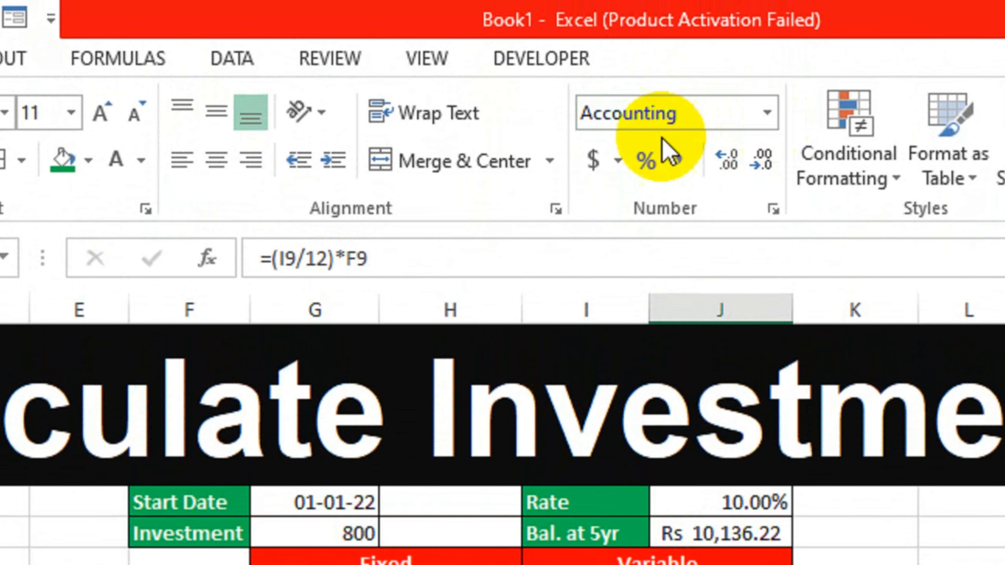
pyautogui.click(618, 121)
pyautogui.click(940, 351)
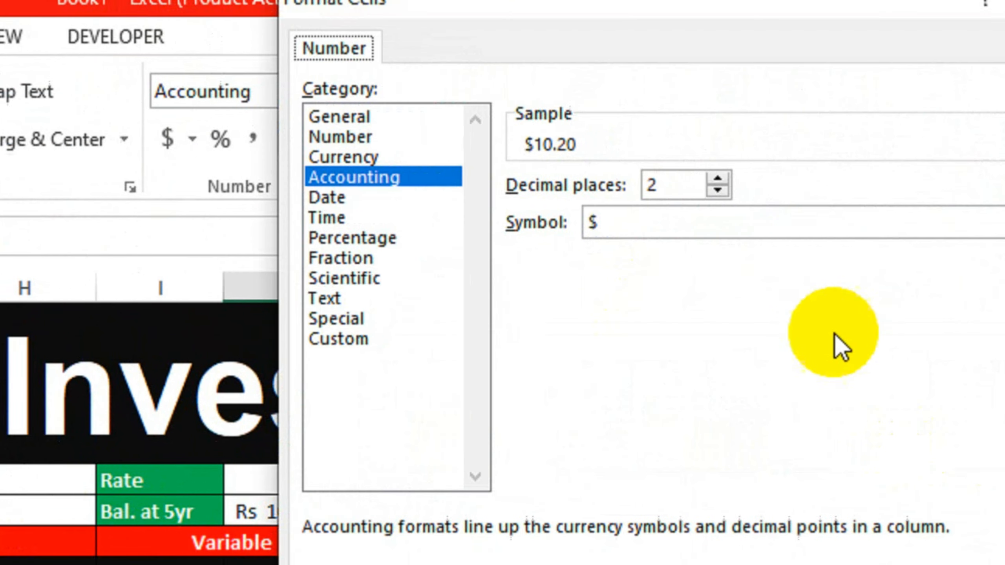
pyautogui.click(811, 241)
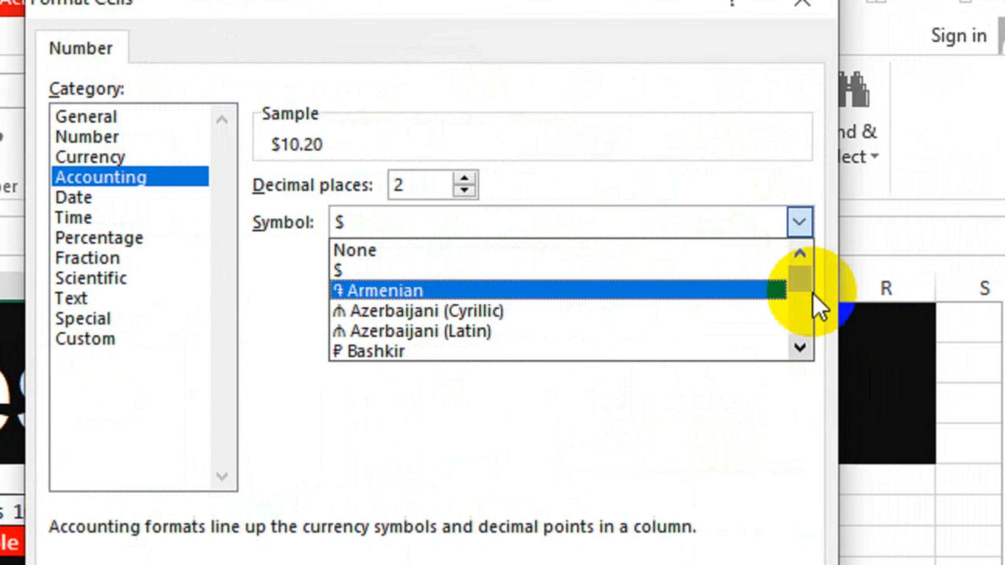
pyautogui.click(807, 301)
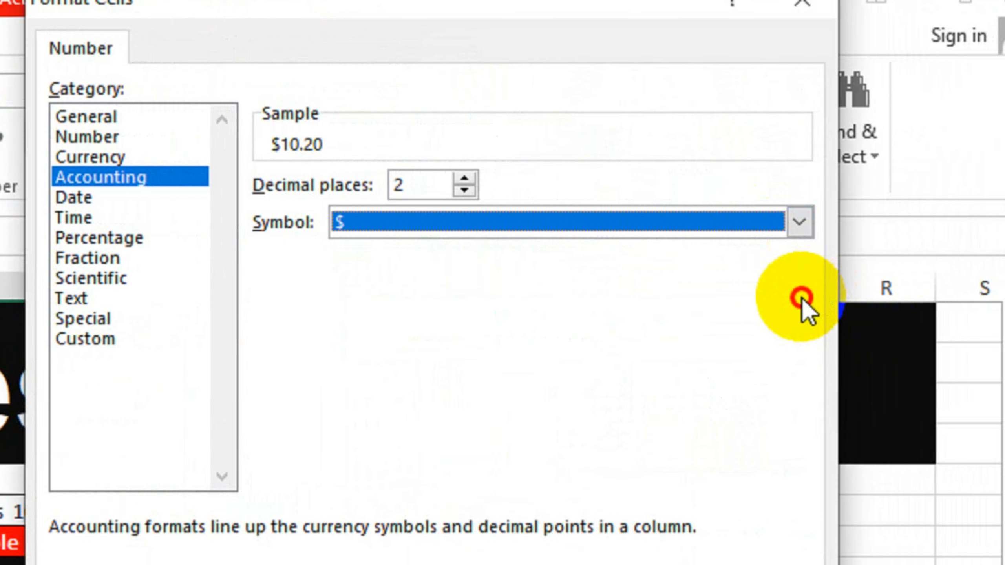
pyautogui.click(799, 224)
pyautogui.moveTo(796, 302); pyautogui.dragTo(798, 303)
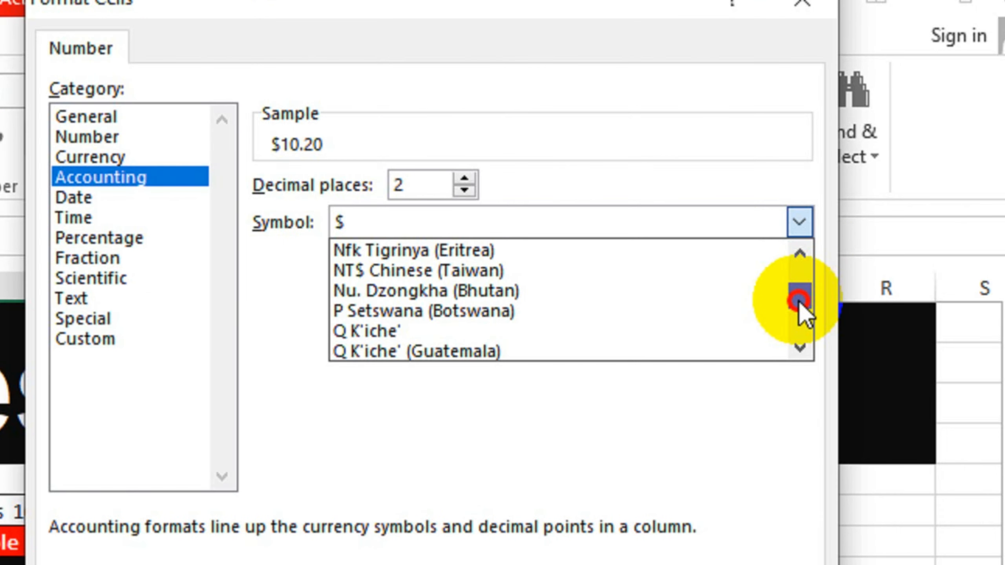
pyautogui.scroll(-4, 635, 336)
pyautogui.scroll(-3, 592, 335)
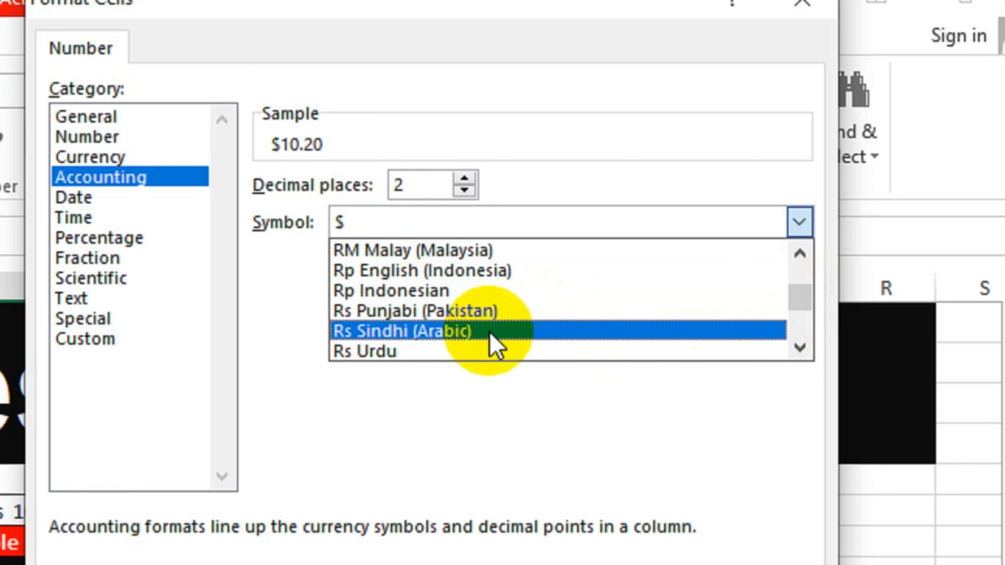
pyautogui.click(459, 354)
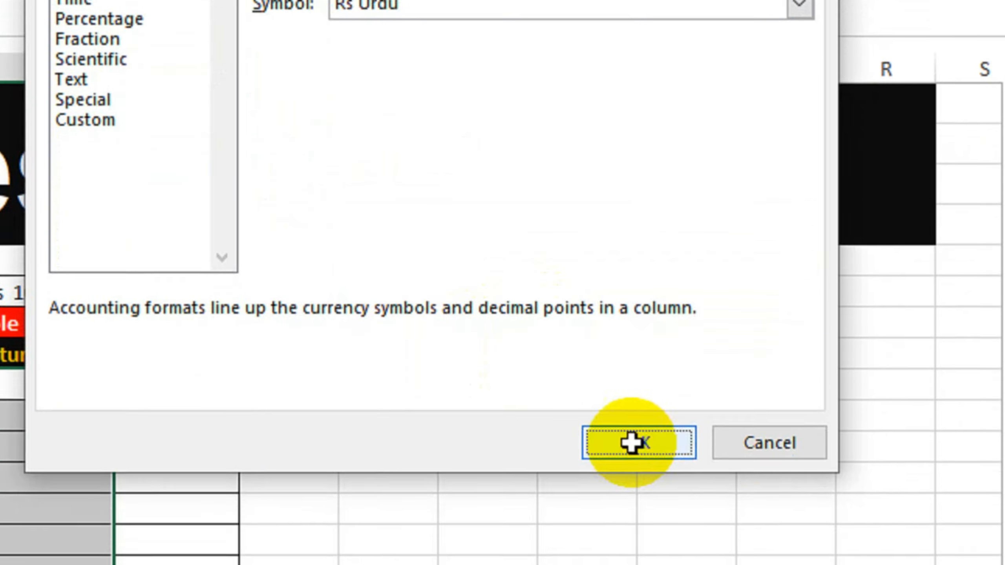
pyautogui.click(635, 500)
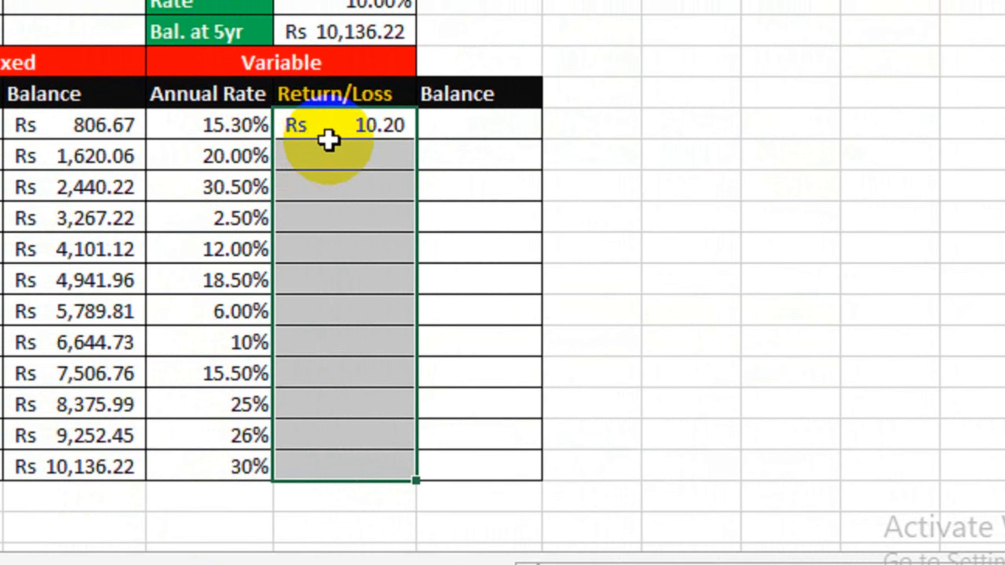
# Enter =F9+J9 in the 01-01-22 variable Balance cell, adding the investment and its return.
pyautogui.click(313, 115)
pyautogui.click(419, 117)
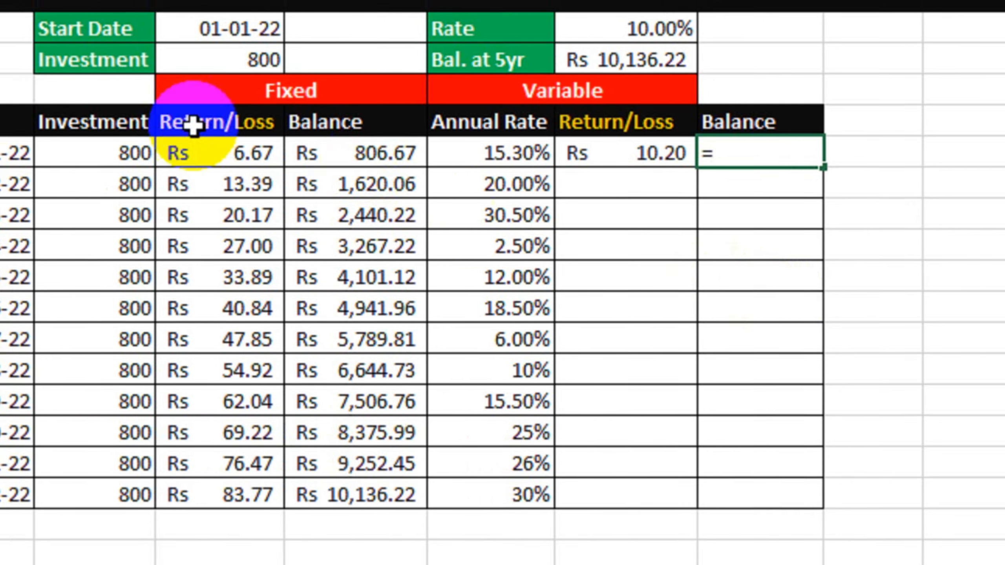
pyautogui.click(102, 147)
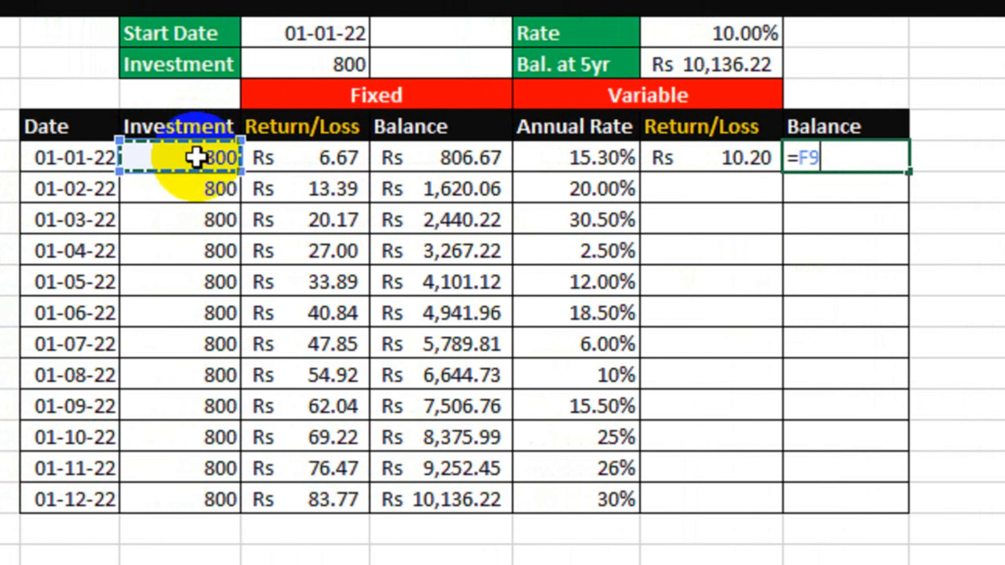
pyautogui.write('+')
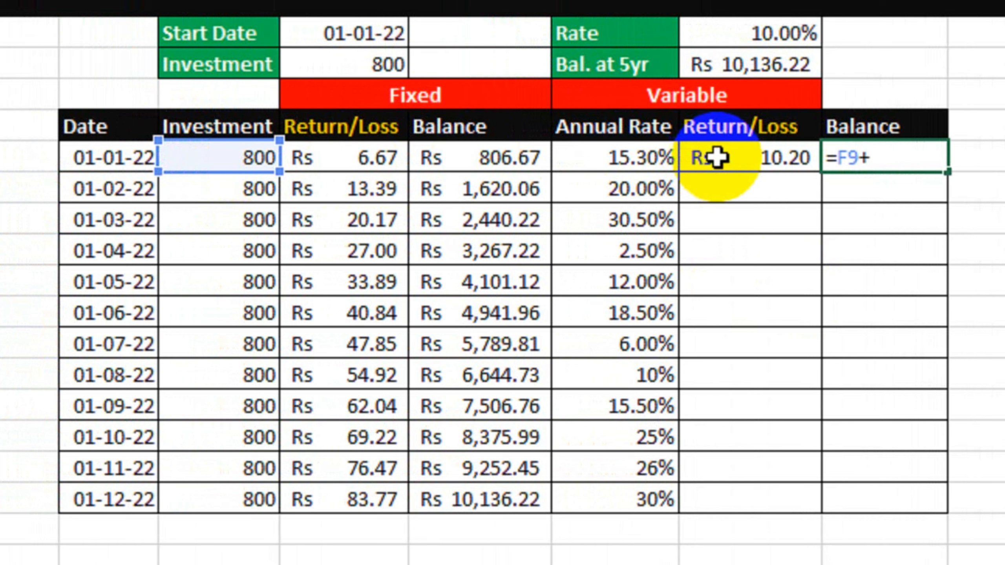
pyautogui.click(717, 159)
pyautogui.press('Return')
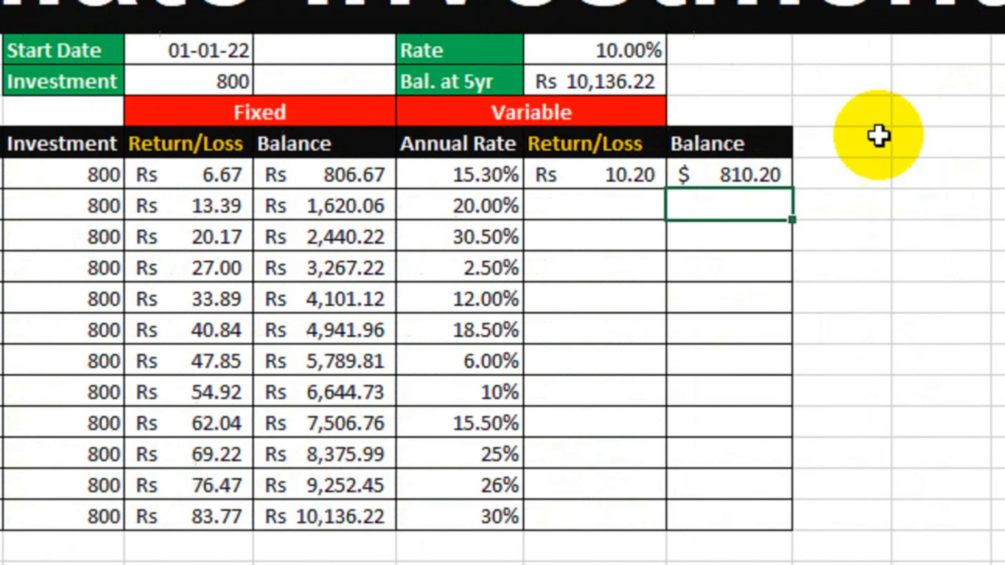
pyautogui.click(886, 158)
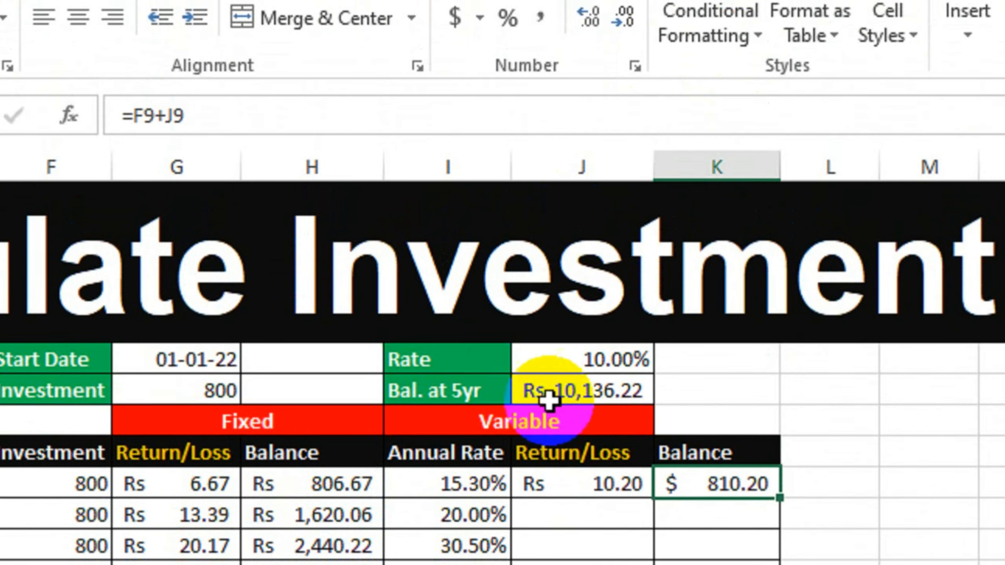
pyautogui.moveTo(706, 477); pyautogui.dragTo(671, 564)
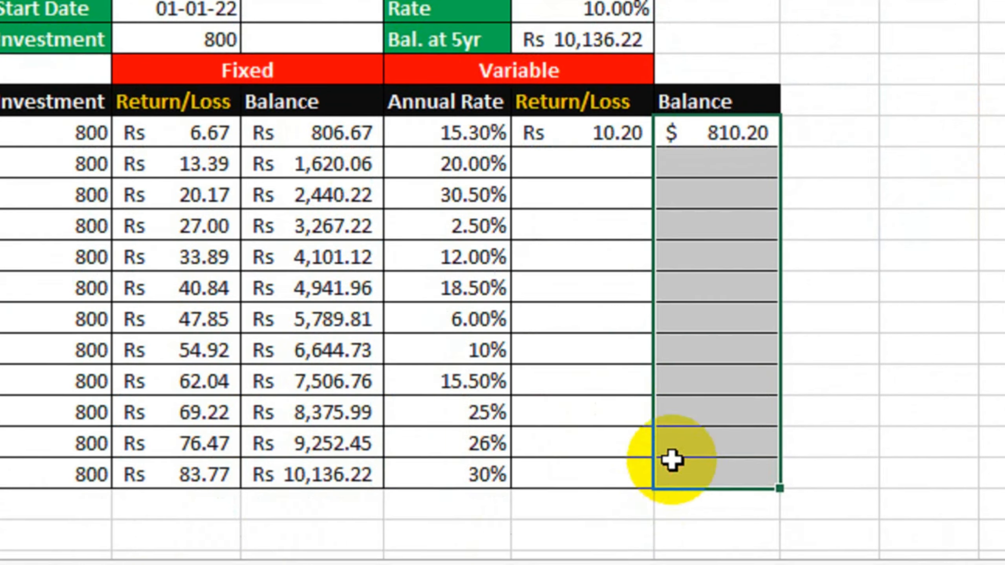
pyautogui.click(479, 92)
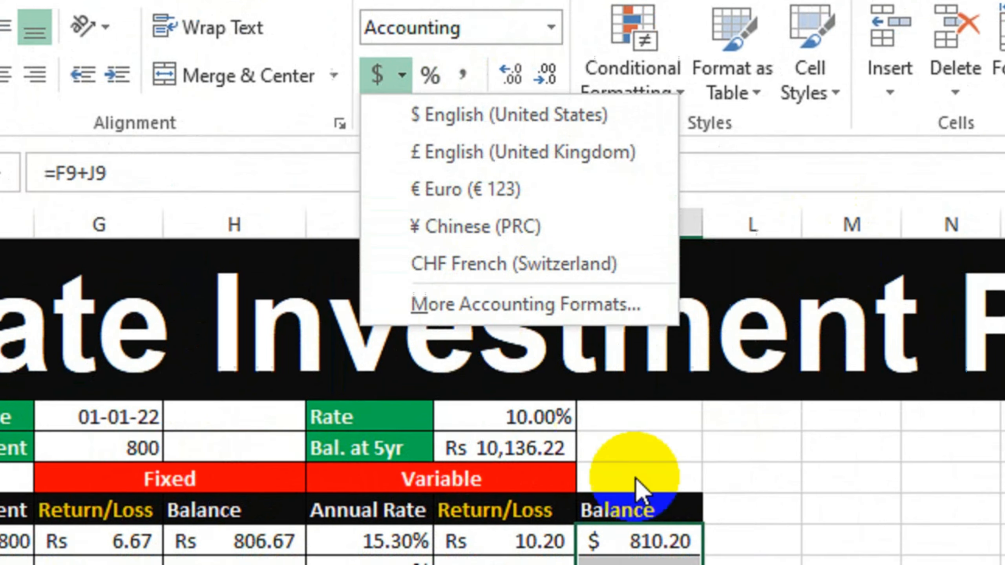
pyautogui.click(589, 443)
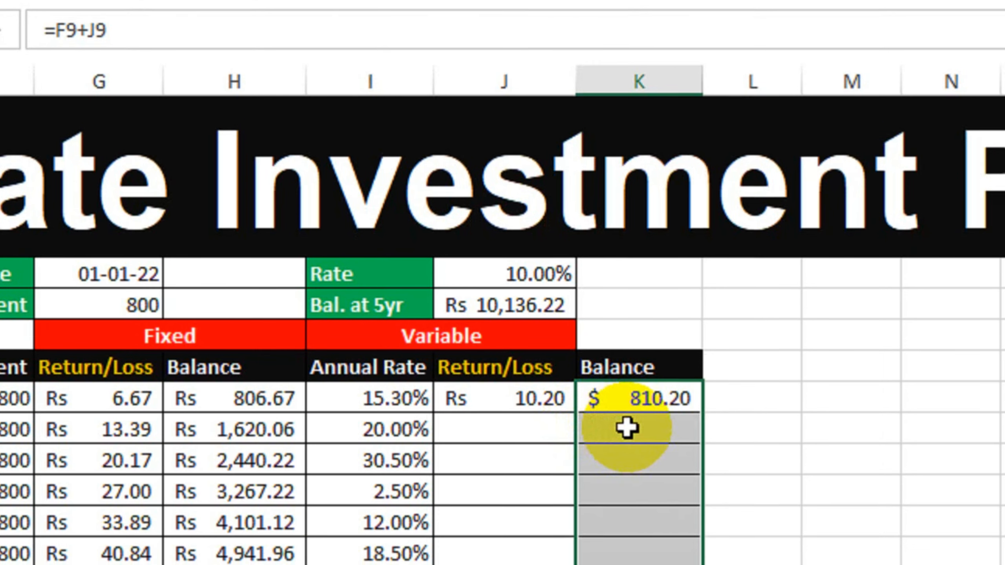
pyautogui.click(627, 427)
pyautogui.moveTo(492, 387); pyautogui.dragTo(612, 404)
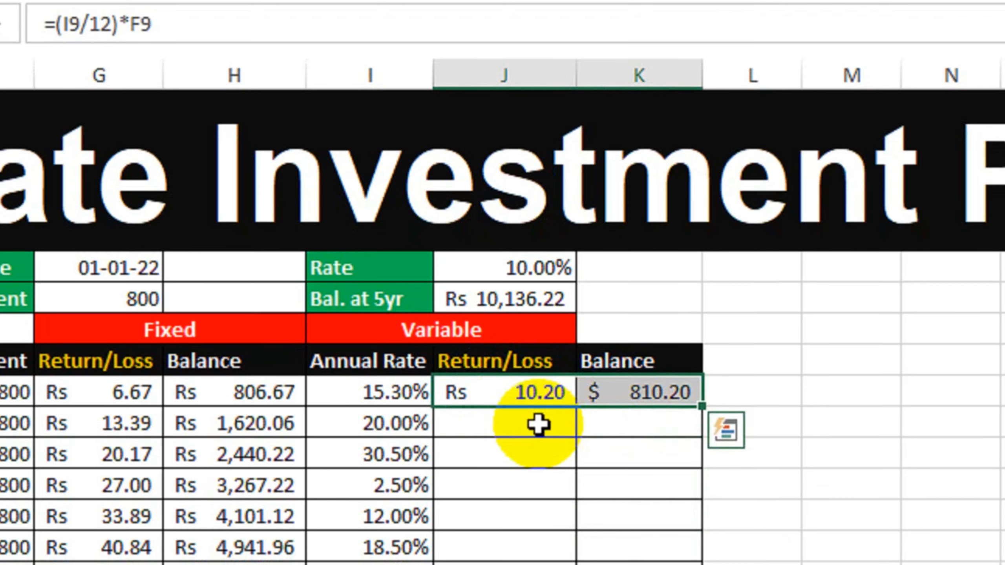
# Enter =(I10/12)*(K9+F10) in the 01-02-22 variable Return/Loss cell, applying the monthly rate to the previous balance plus the new investment.
pyautogui.click(521, 429)
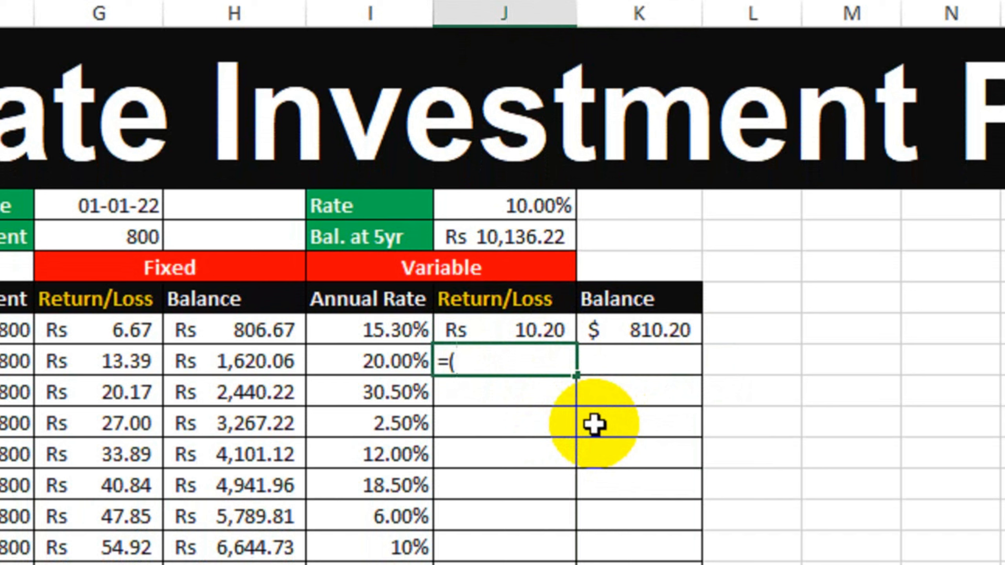
pyautogui.click(375, 360)
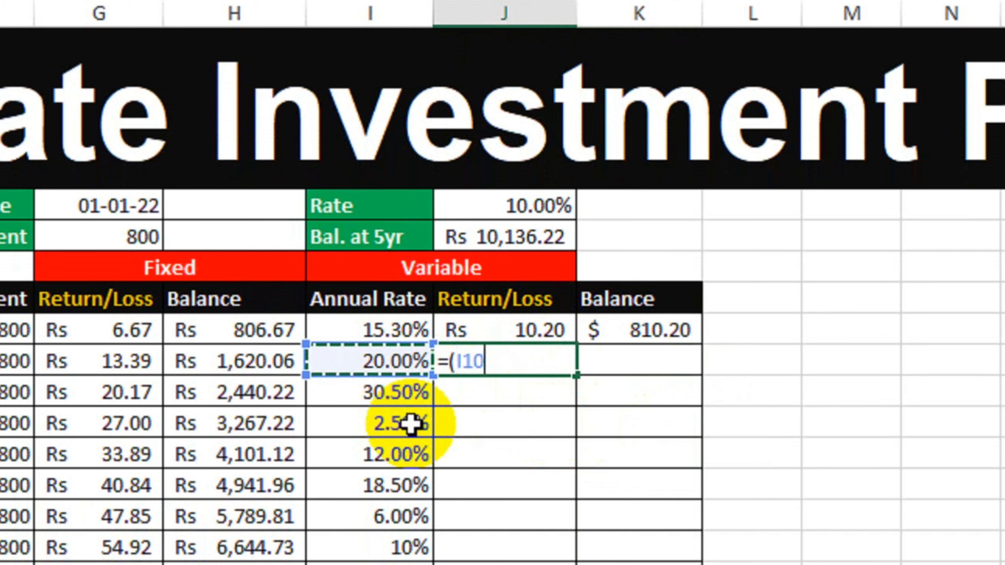
pyautogui.write('/12)*')
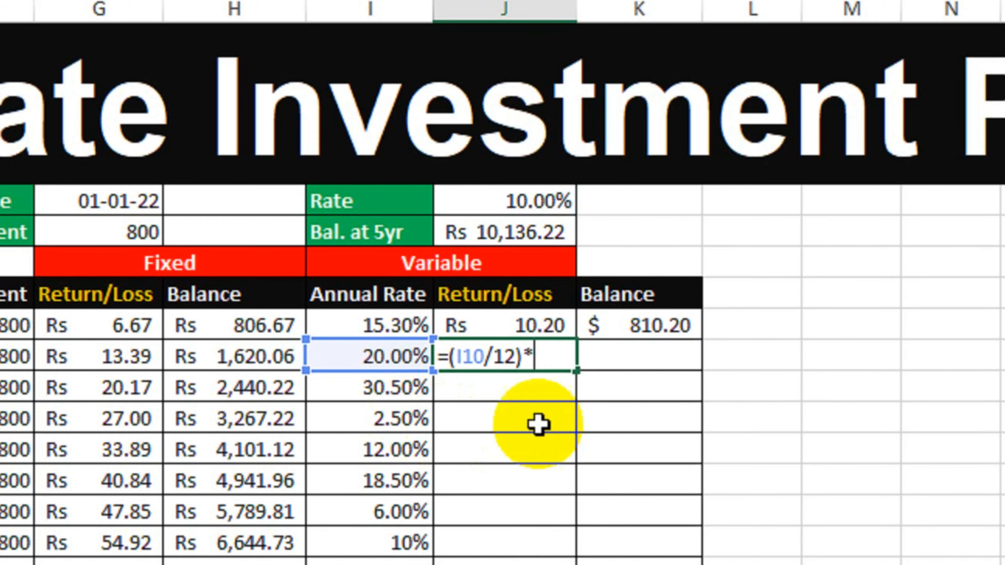
pyautogui.click(625, 323)
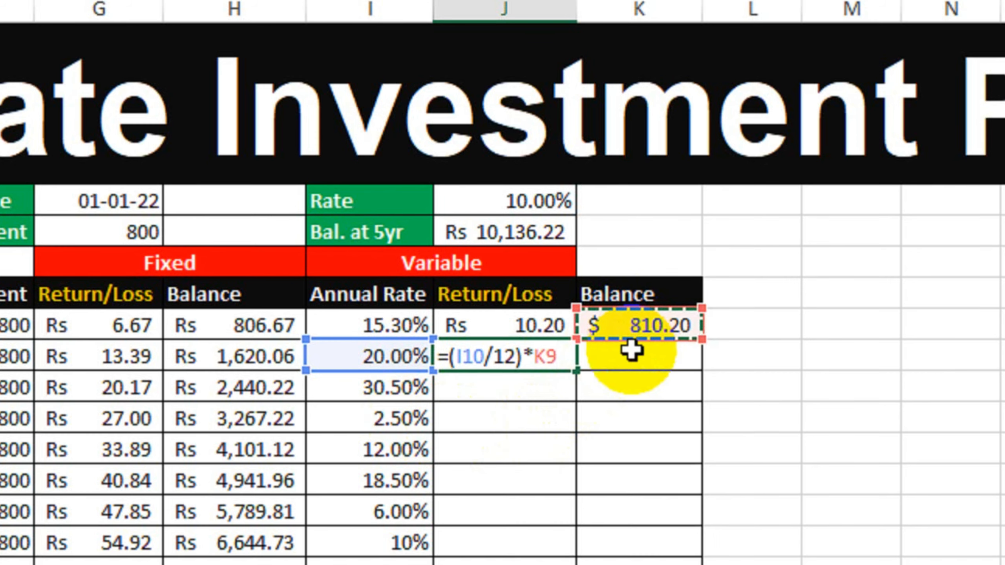
pyautogui.press('BackSpace')
pyautogui.press('BackSpace')
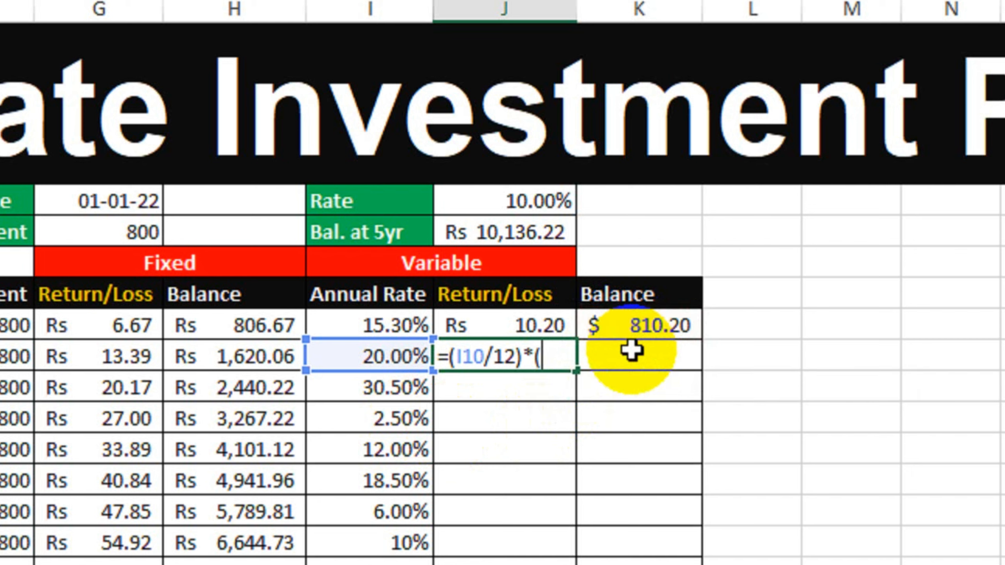
pyautogui.write('(')
pyautogui.click(648, 324)
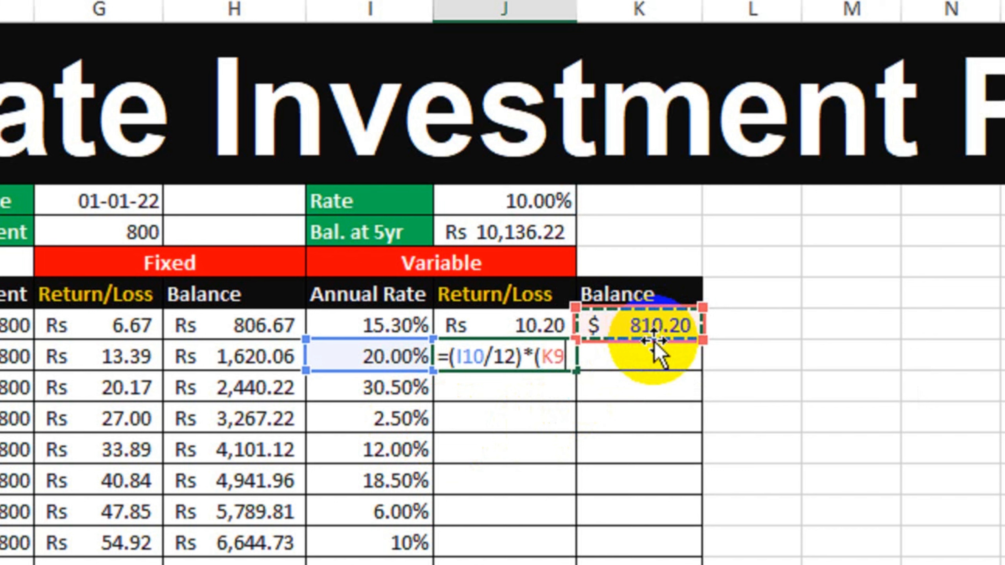
pyautogui.write('+')
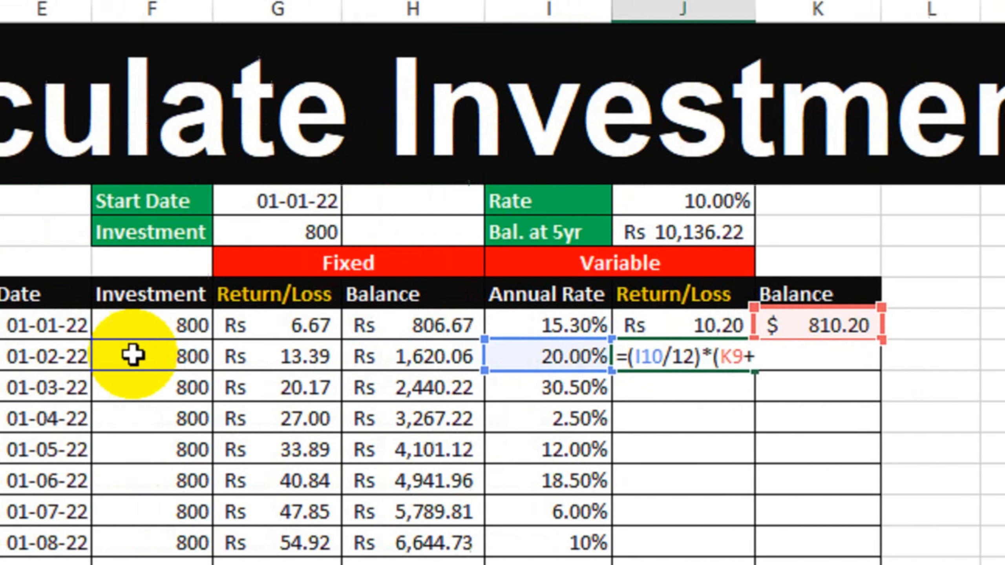
pyautogui.click(208, 354)
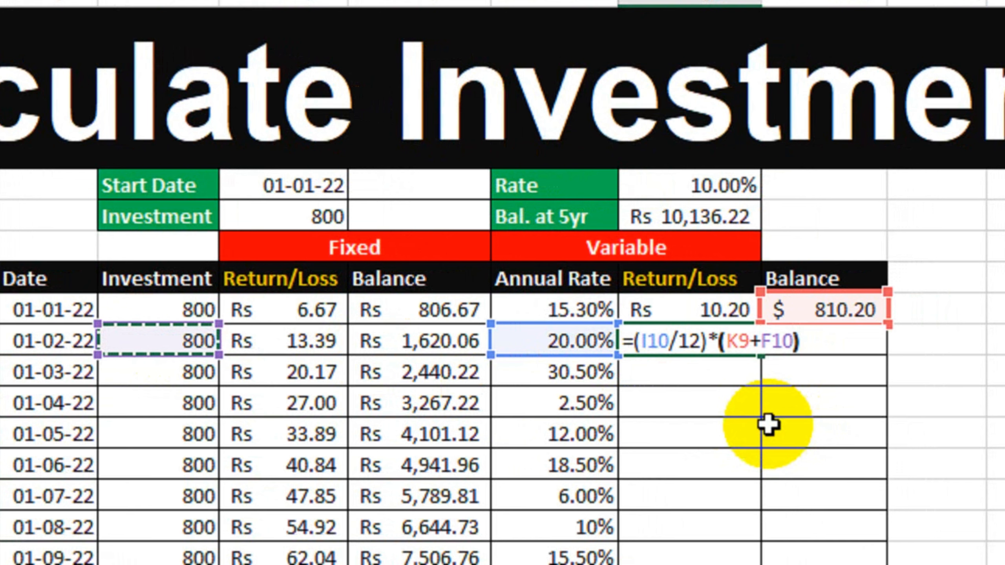
pyautogui.write(')')
pyautogui.press('Return')
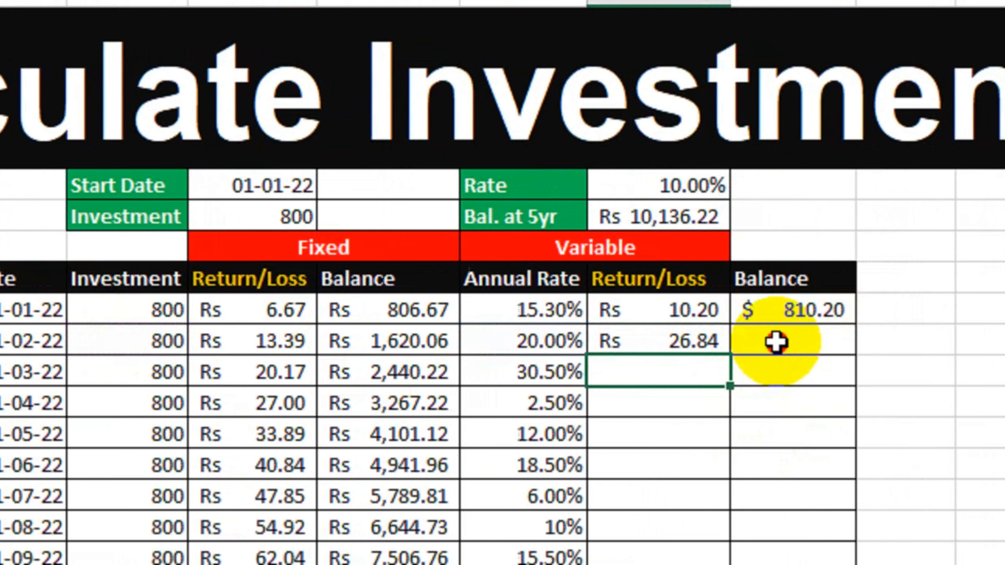
# Enter =K9+F10+J10 in the 01-02-22 variable Balance cell, adding the previous balance, investment and return.
pyautogui.click(803, 340)
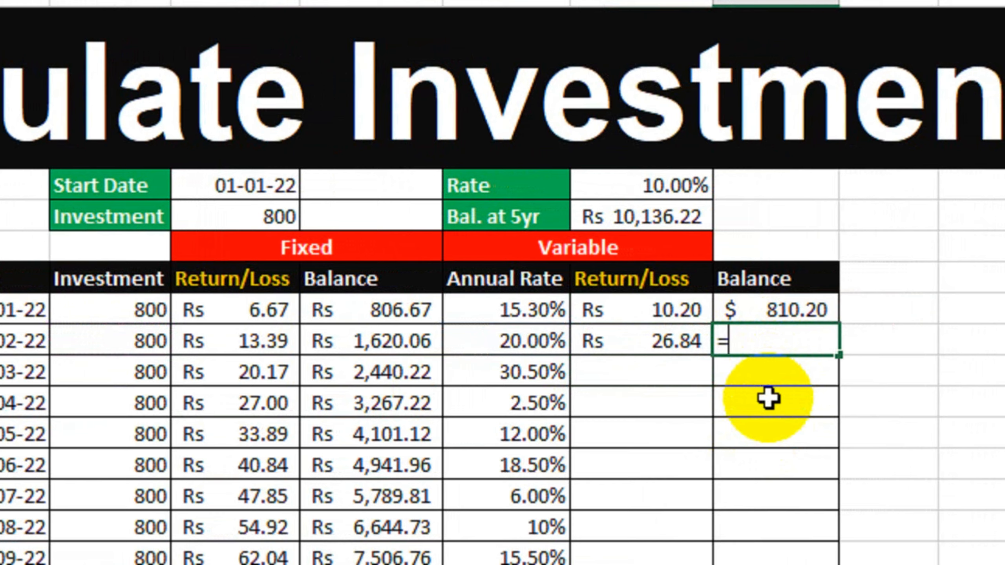
pyautogui.click(796, 310)
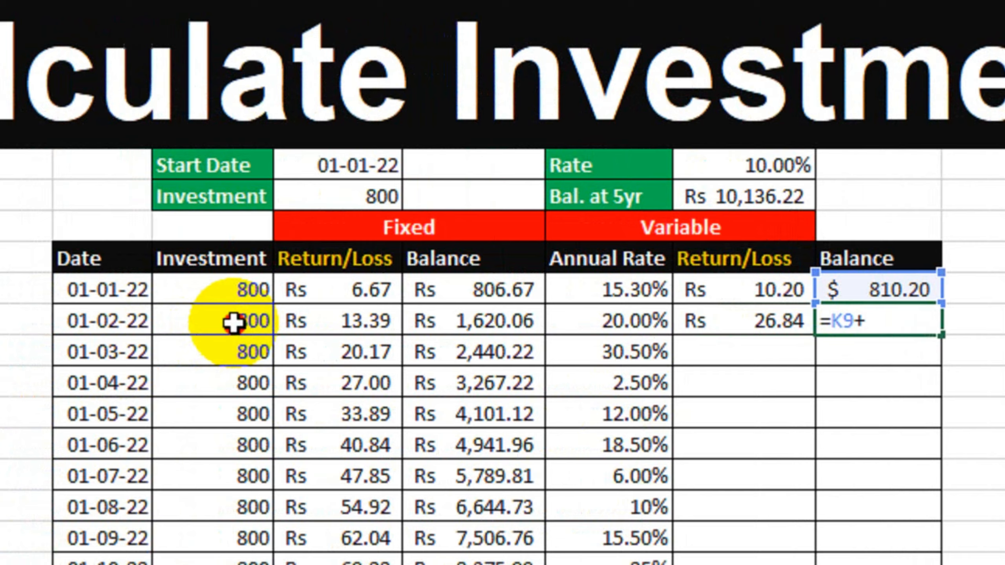
pyautogui.click(92, 320)
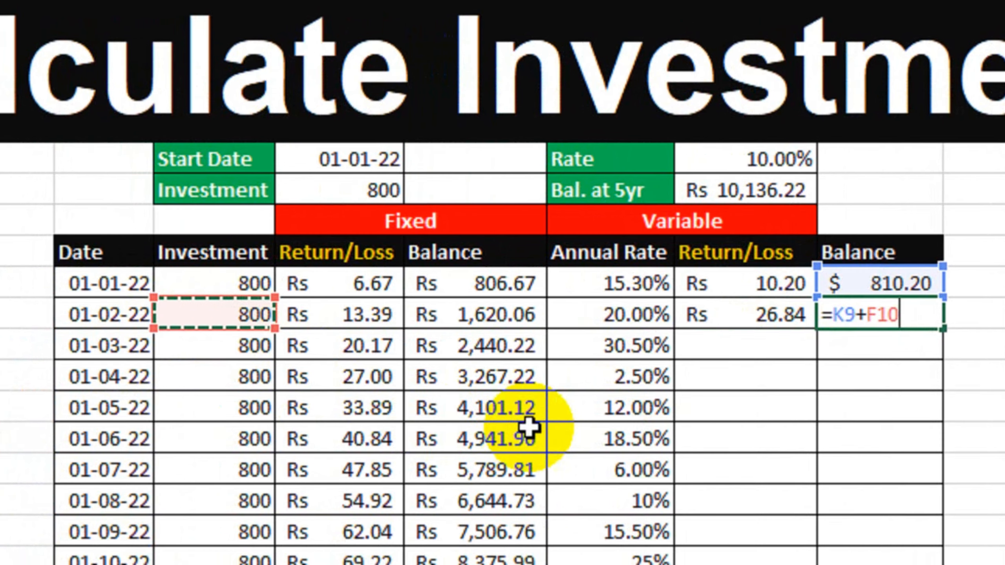
pyautogui.write('+')
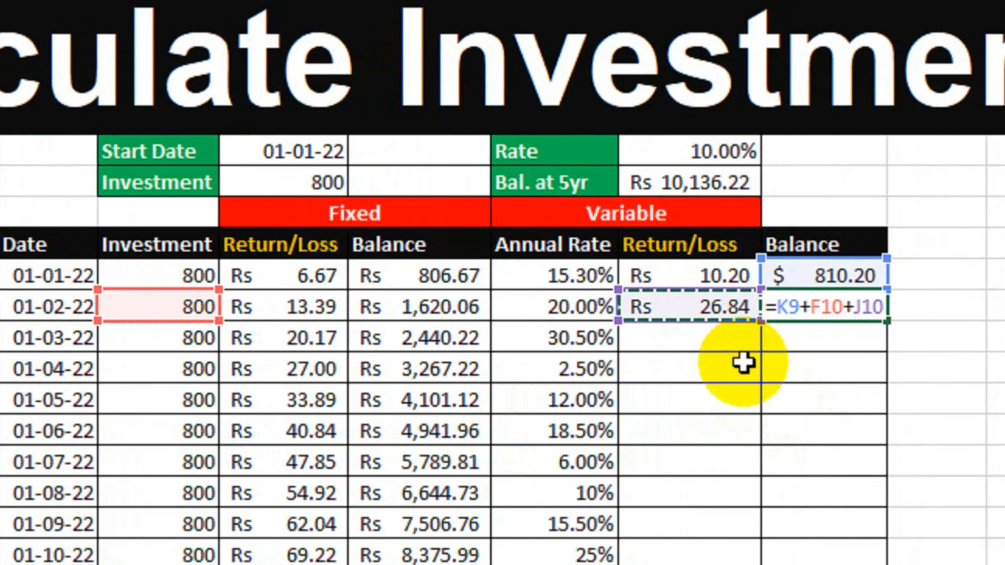
pyautogui.press('Return')
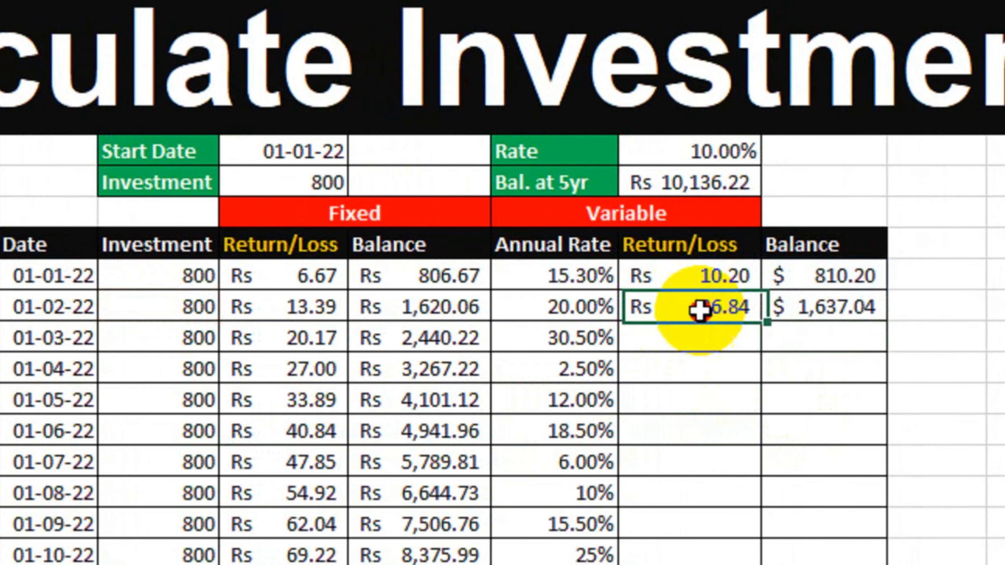
# Fill the 01-02-22 variable Return/Loss and Balance formulas down through the 01-12-22 row.
pyautogui.moveTo(699, 311); pyautogui.dragTo(787, 308)
pyautogui.moveTo(886, 321); pyautogui.dragTo(881, 564)
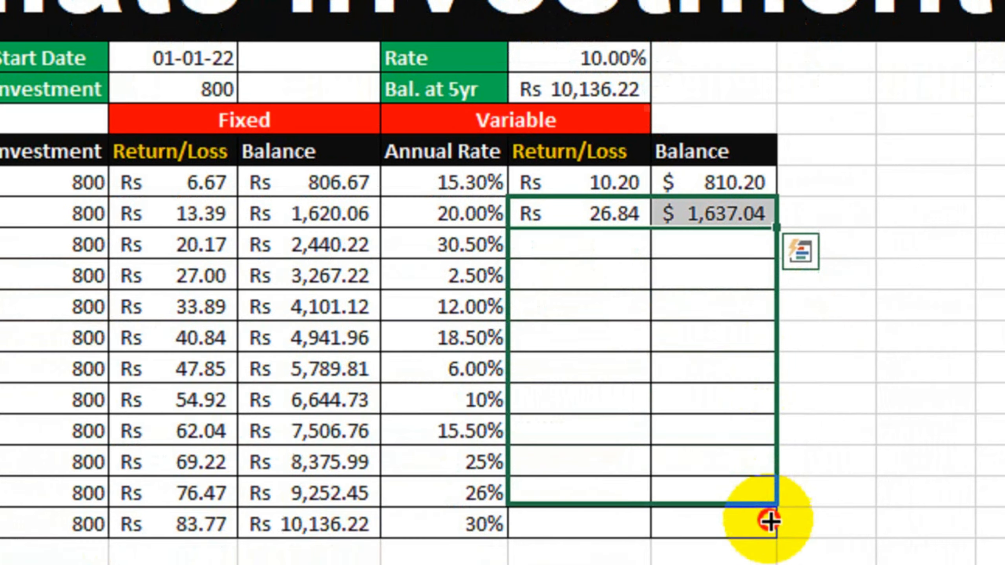
pyautogui.moveTo(770, 522); pyautogui.dragTo(769, 521)
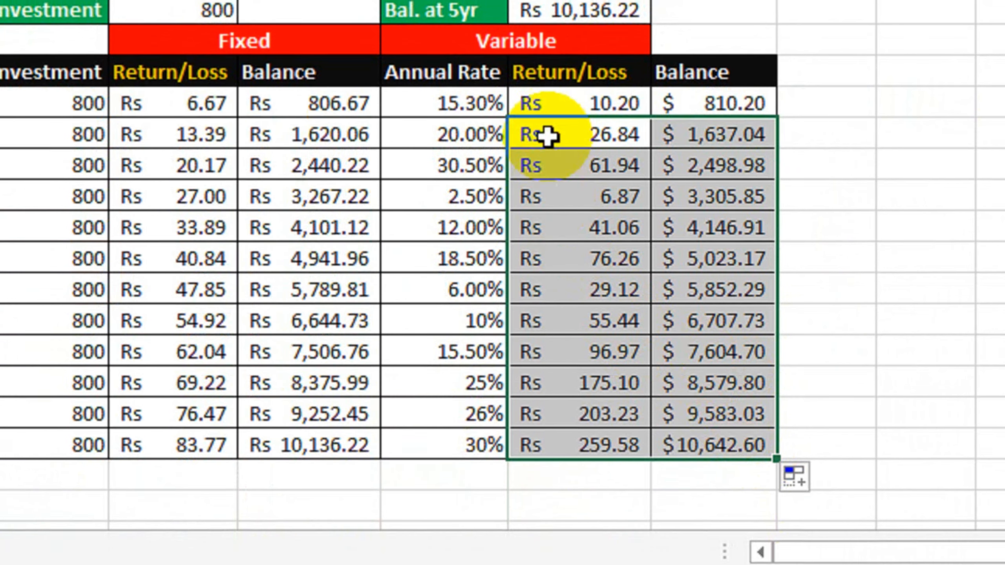
# Review the Fixed columns against the Variable Annual Rate and Return/Loss columns.
pyautogui.click(544, 99)
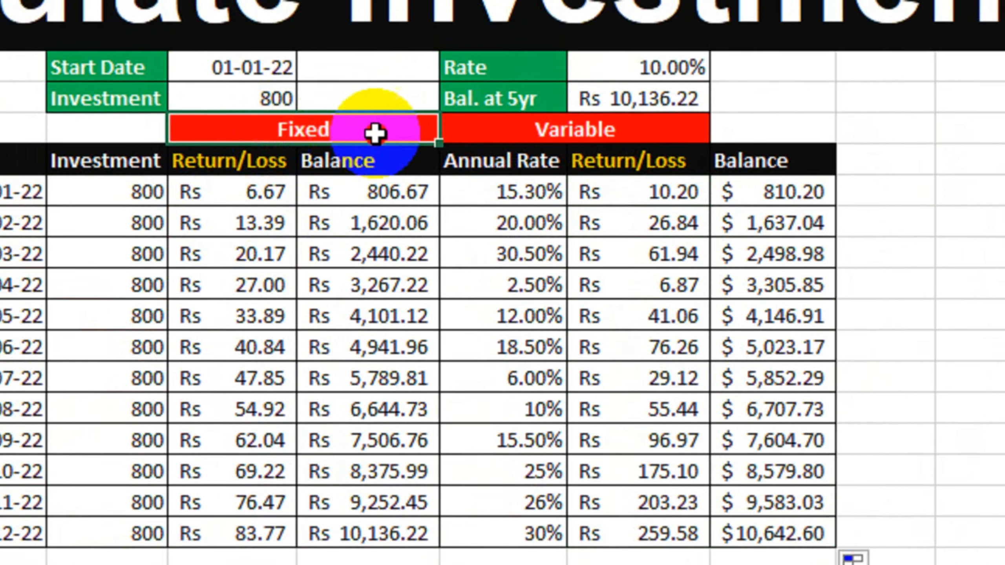
pyautogui.moveTo(374, 134); pyautogui.dragTo(481, 124)
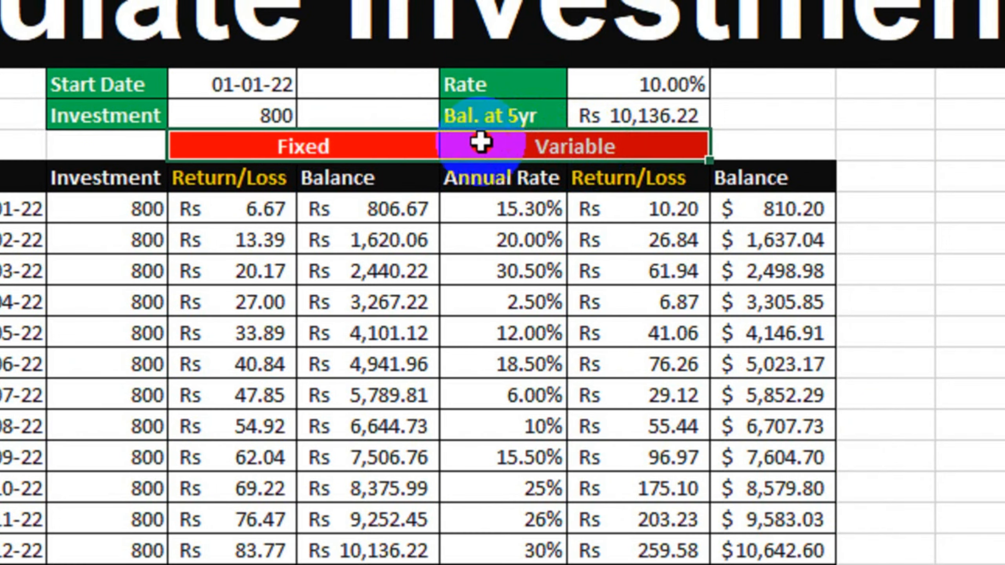
pyautogui.moveTo(360, 179); pyautogui.dragTo(366, 443)
pyautogui.moveTo(534, 150); pyautogui.dragTo(667, 528)
pyautogui.moveTo(667, 469); pyautogui.dragTo(669, 493)
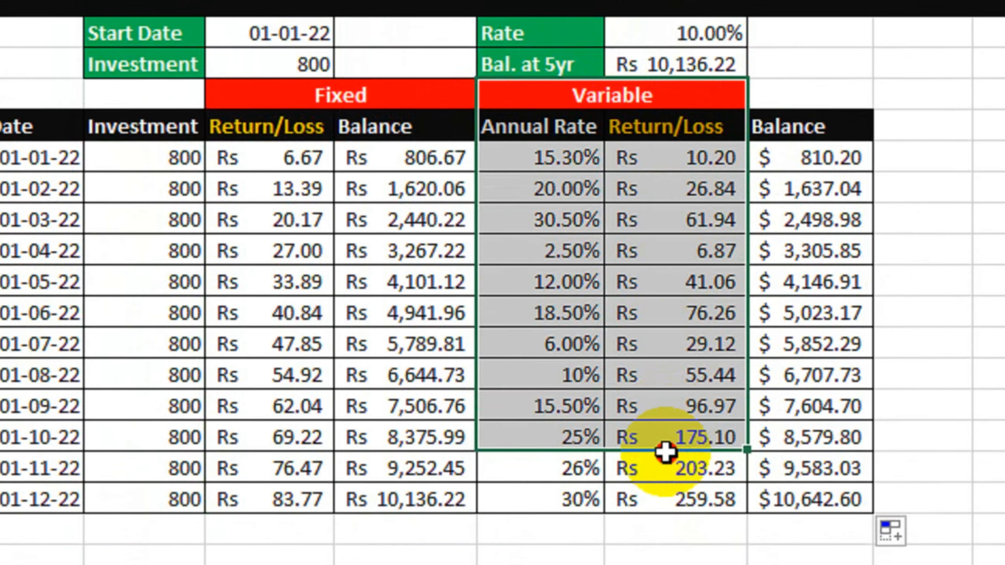
pyautogui.moveTo(666, 452); pyautogui.dragTo(666, 499)
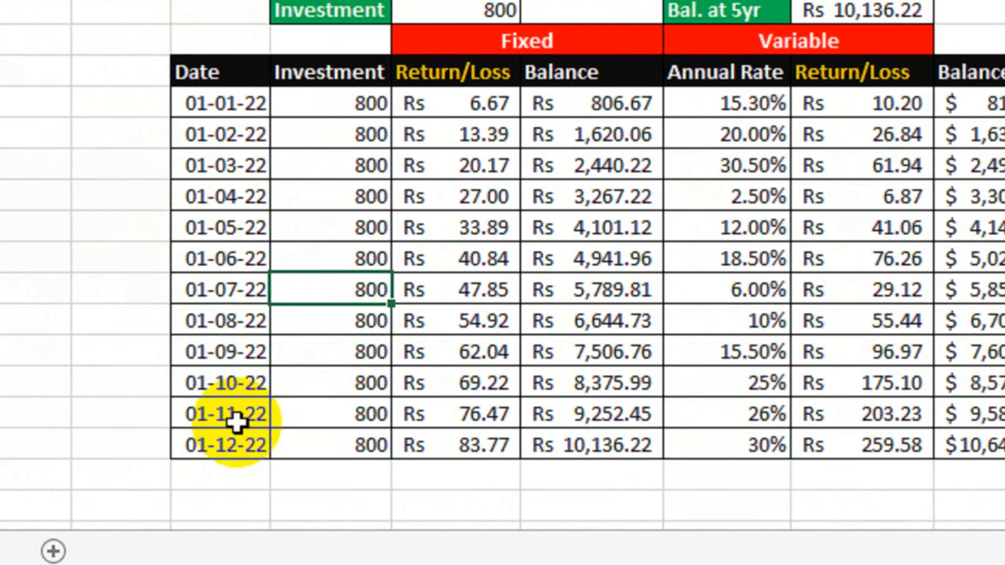
# Extend the table by two months to 01-02-23, filling down the dates, investments and all fixed and variable columns from the last two rows.
pyautogui.moveTo(236, 423); pyautogui.dragTo(267, 508)
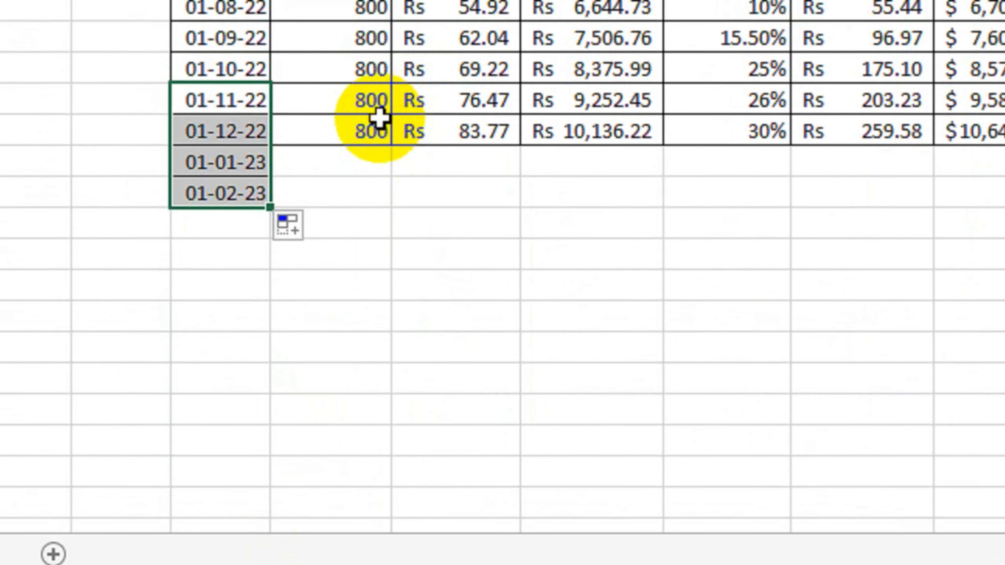
pyautogui.click(383, 90)
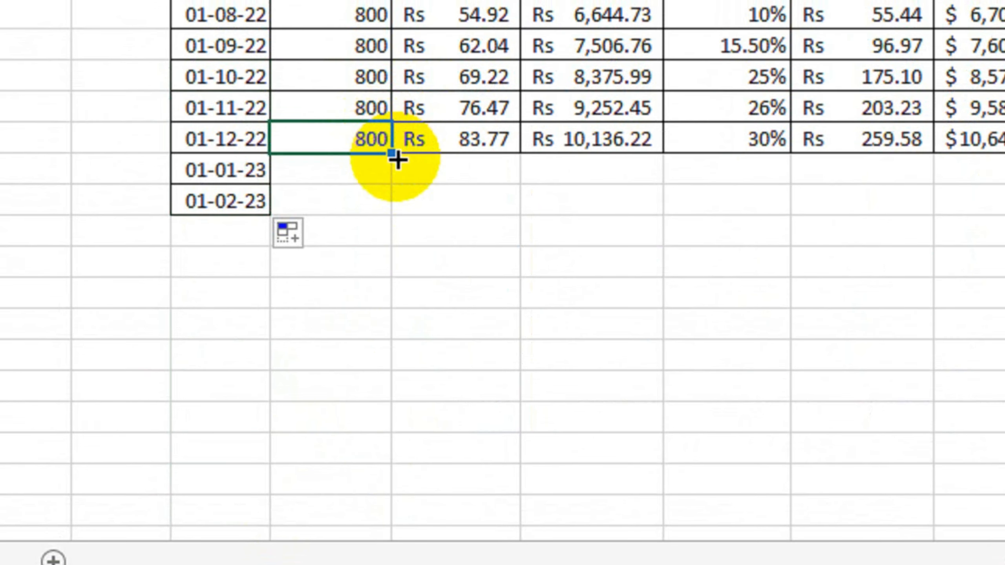
pyautogui.moveTo(474, 108); pyautogui.dragTo(1001, 154)
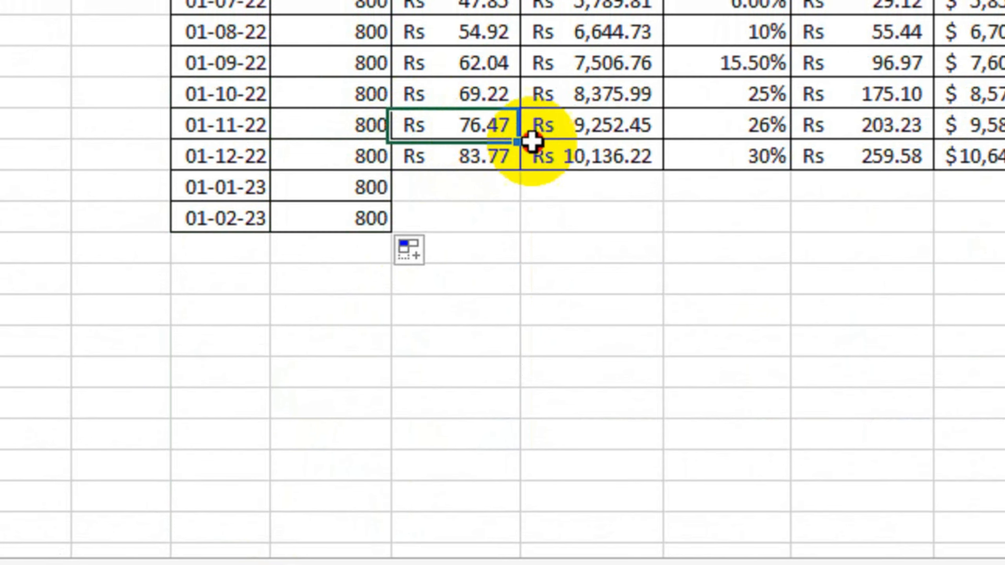
pyautogui.moveTo(830, 171); pyautogui.dragTo(819, 247)
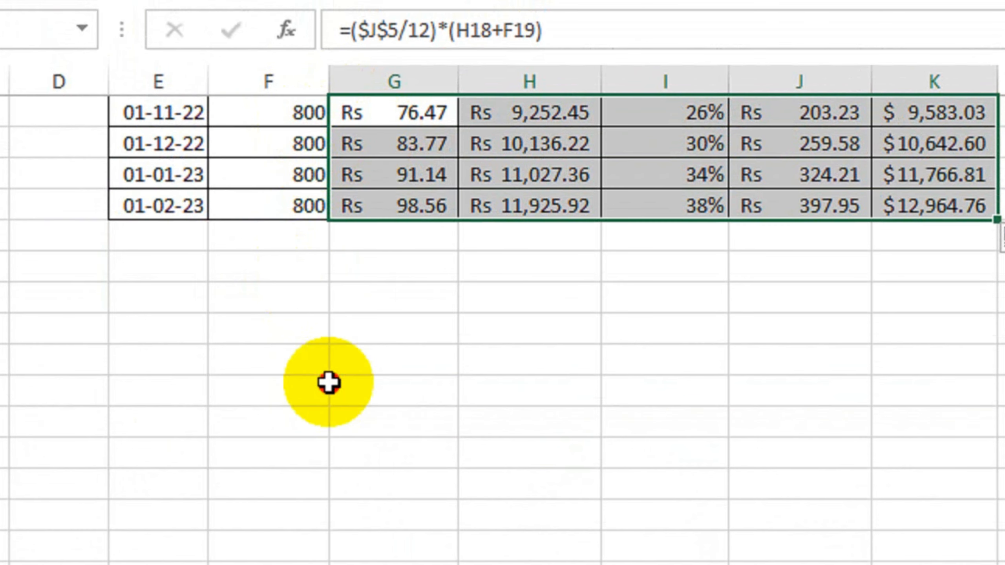
pyautogui.click(327, 382)
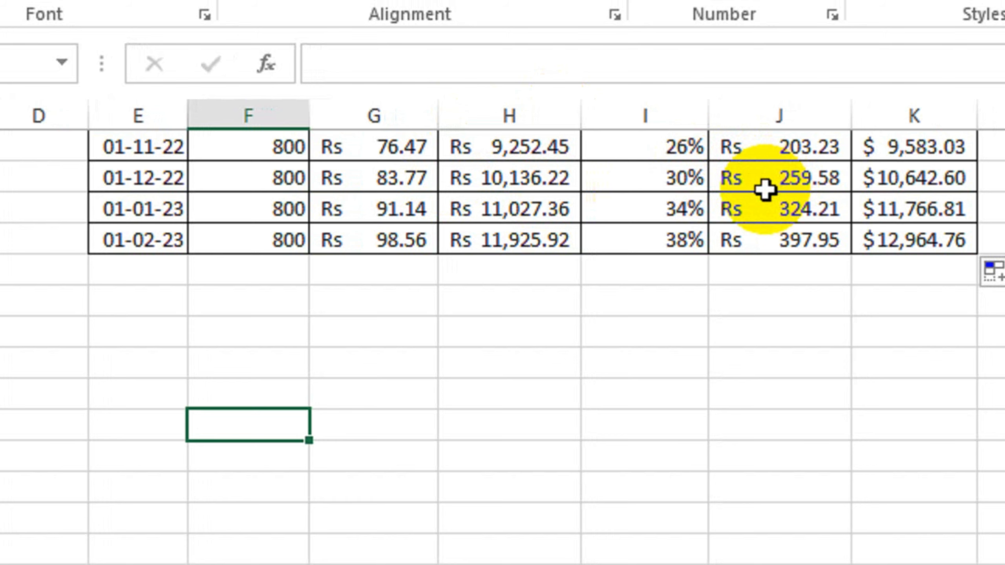
pyautogui.scroll(5, 682, 328)
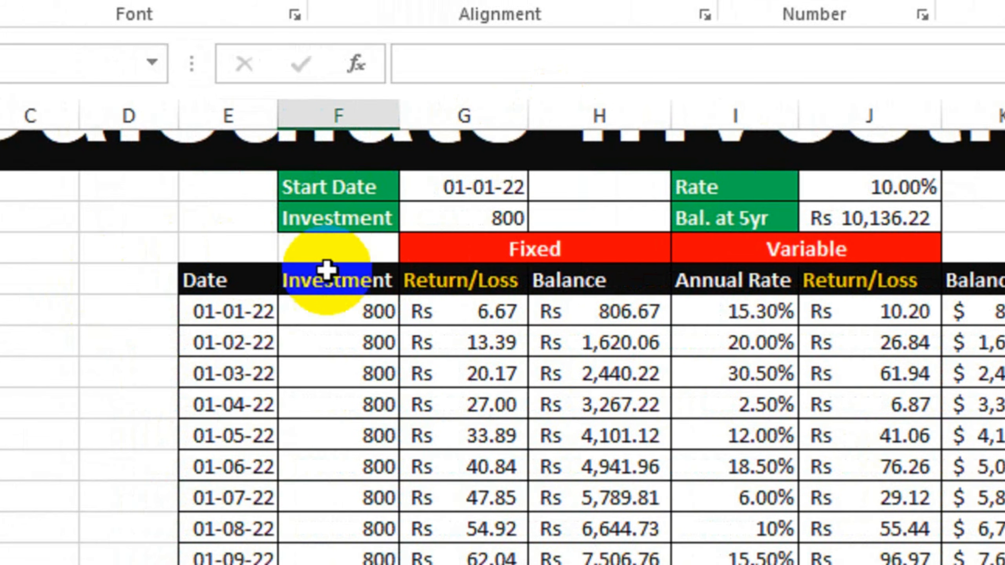
# Freeze the panes above the 01-01-22 row so the title, input cells and column headers stay in place, and check the lower rows.
pyautogui.click(158, 279)
pyautogui.moveTo(280, 280); pyautogui.dragTo(875, 276)
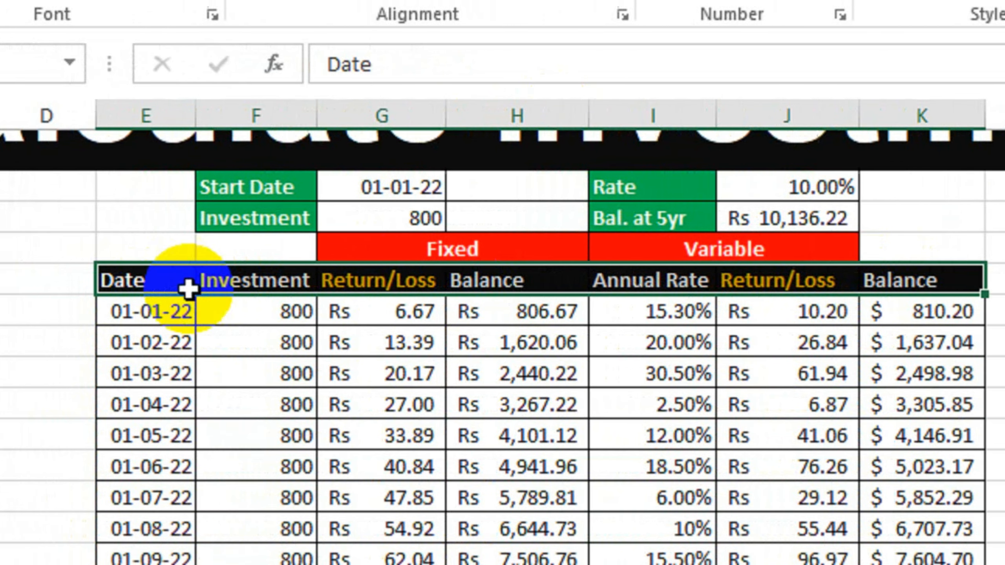
pyautogui.scroll(-1, 560, 408)
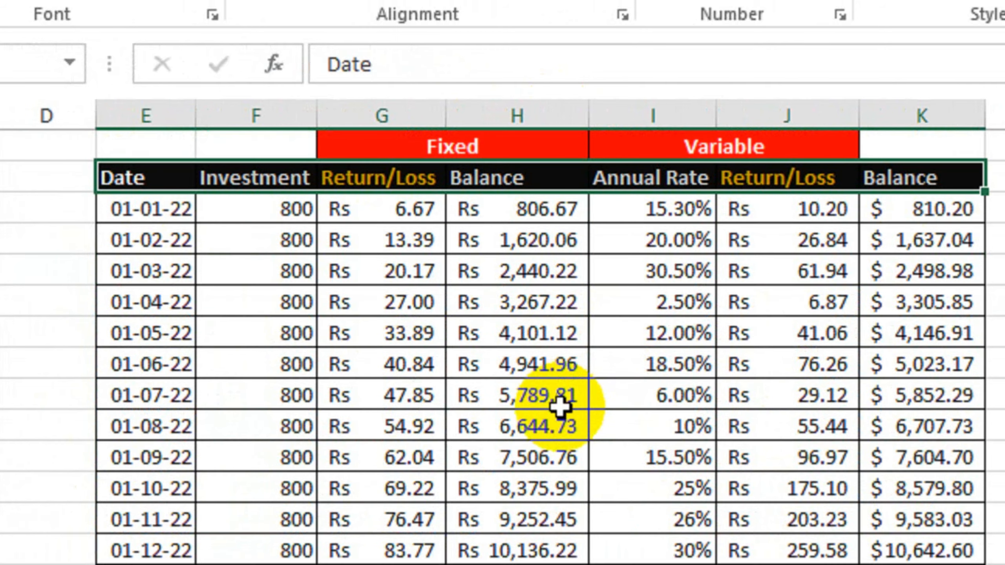
pyautogui.scroll(1, 598, 404)
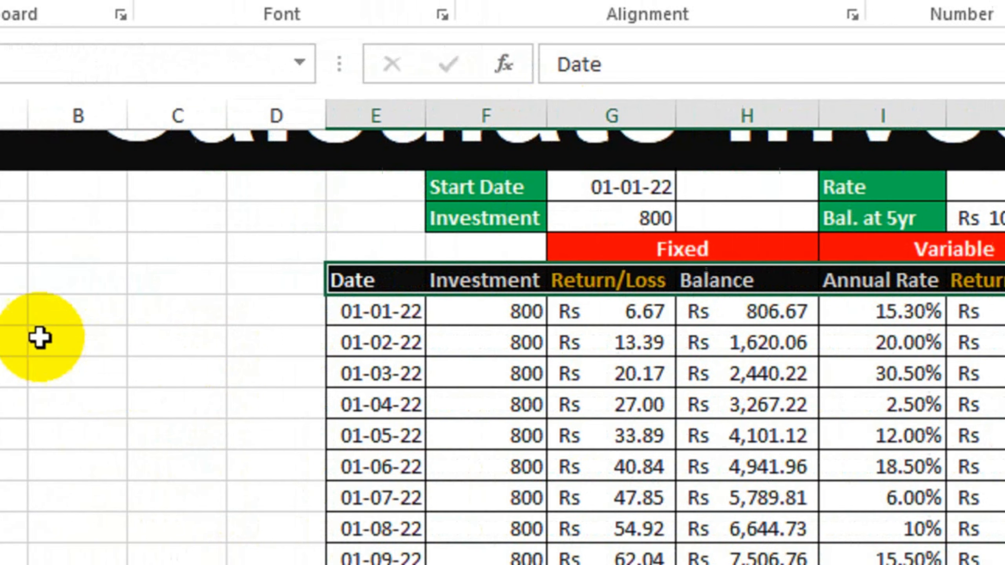
pyautogui.click(4, 311)
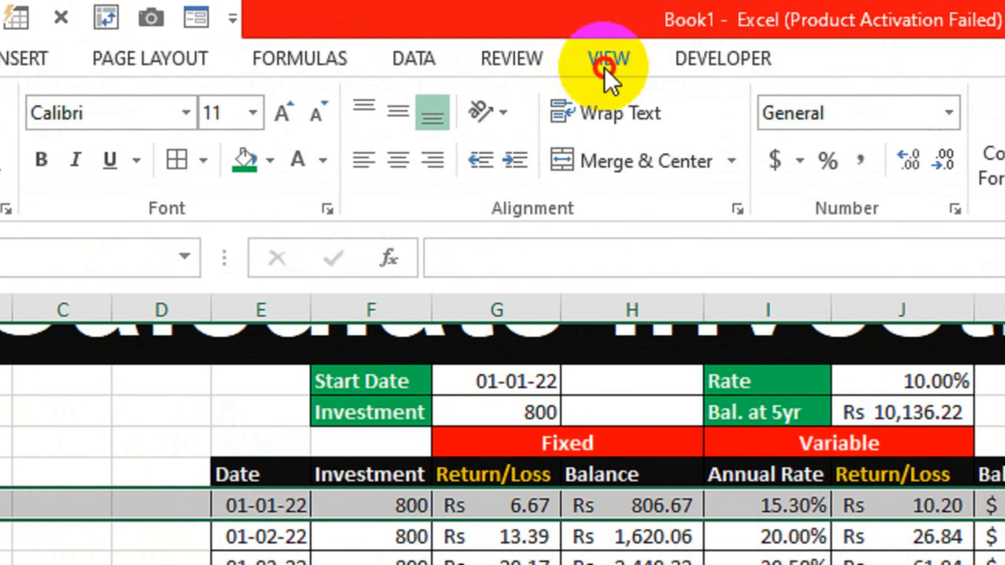
pyautogui.click(603, 61)
pyautogui.click(781, 178)
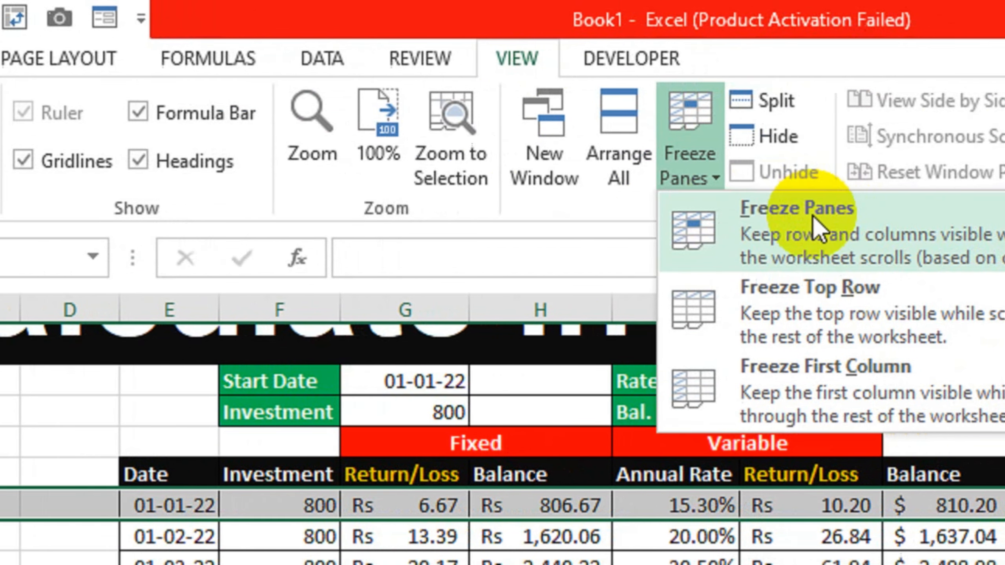
pyautogui.click(783, 233)
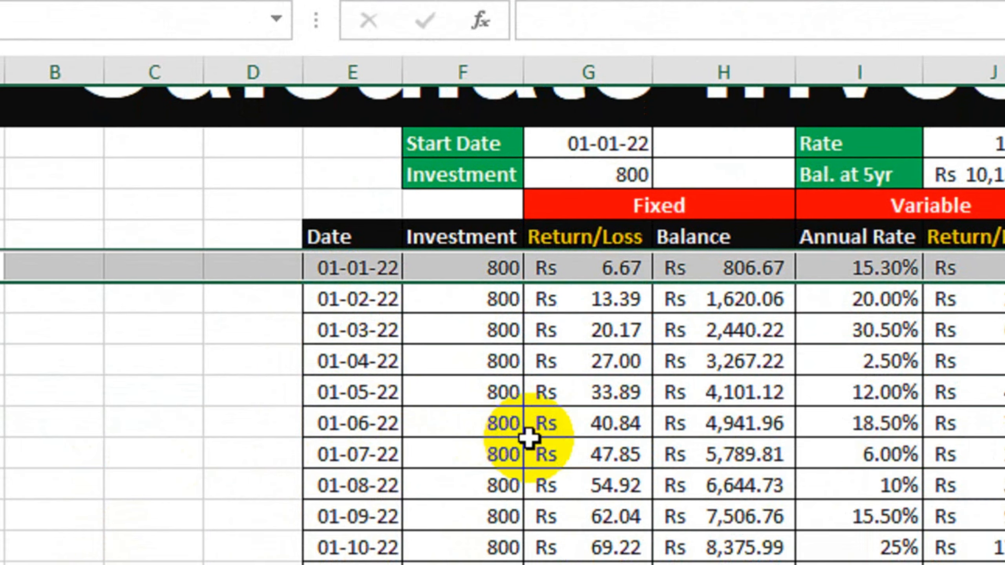
pyautogui.click(528, 439)
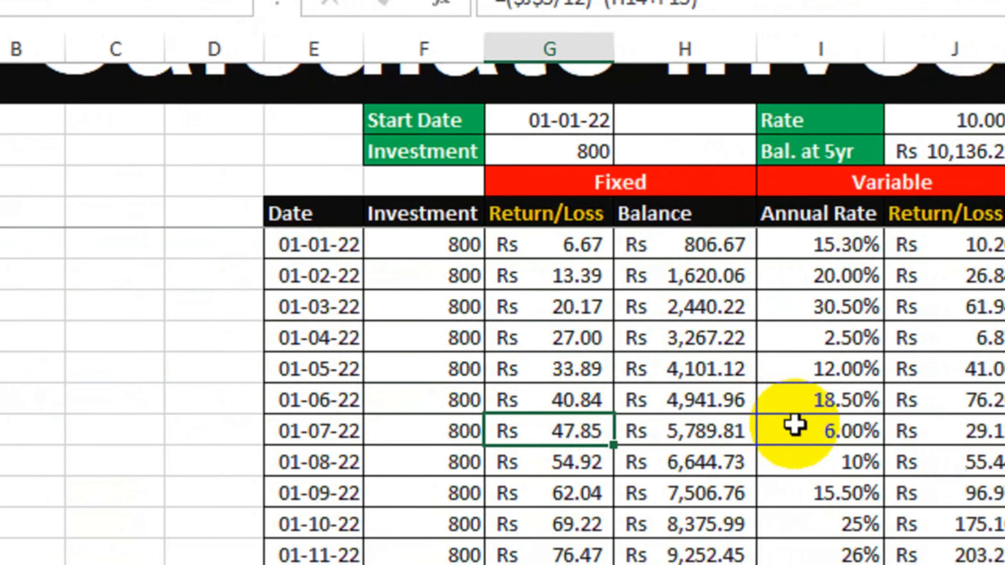
pyautogui.scroll(-2, 794, 426)
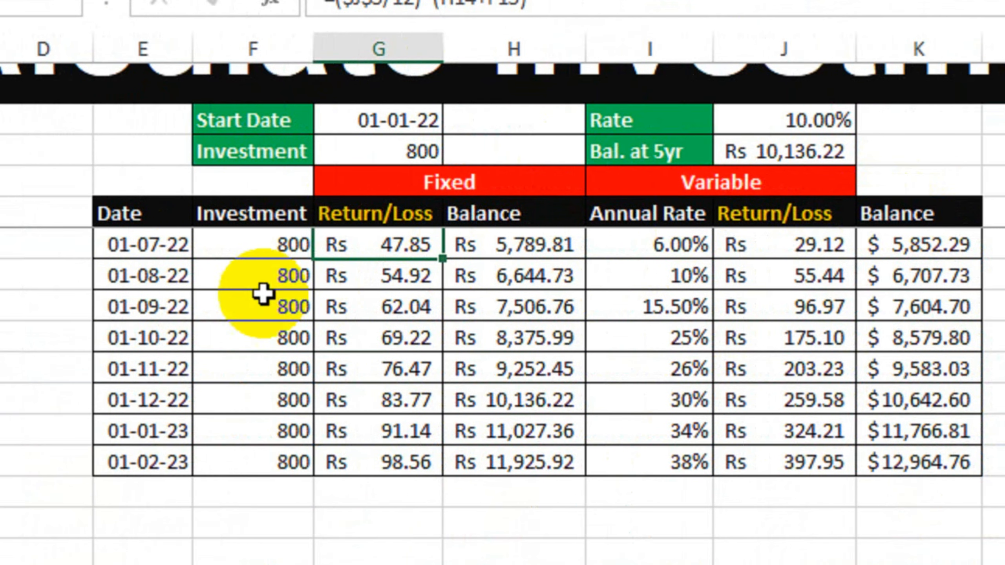
pyautogui.scroll(-1, 395, 294)
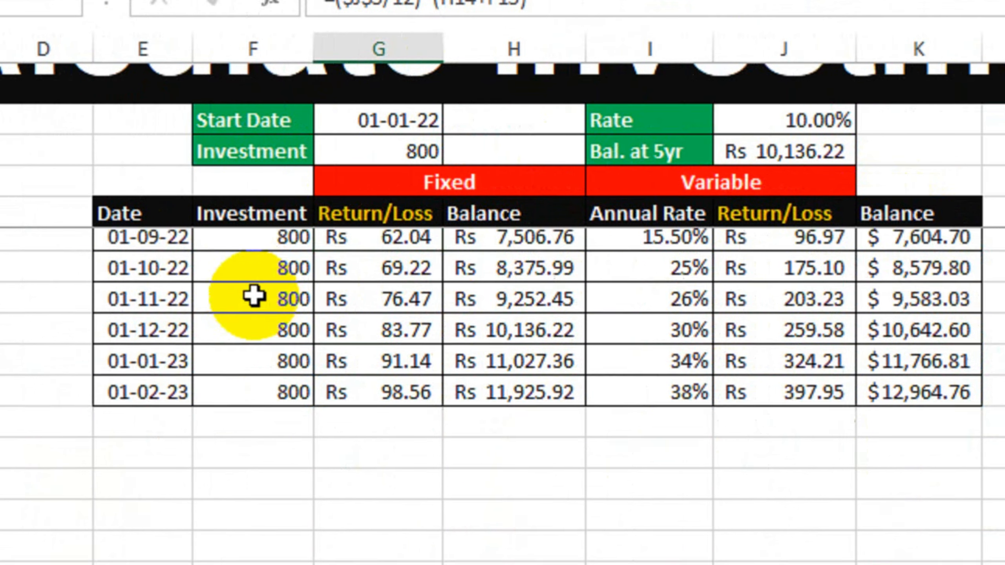
pyautogui.scroll(-1, 254, 295)
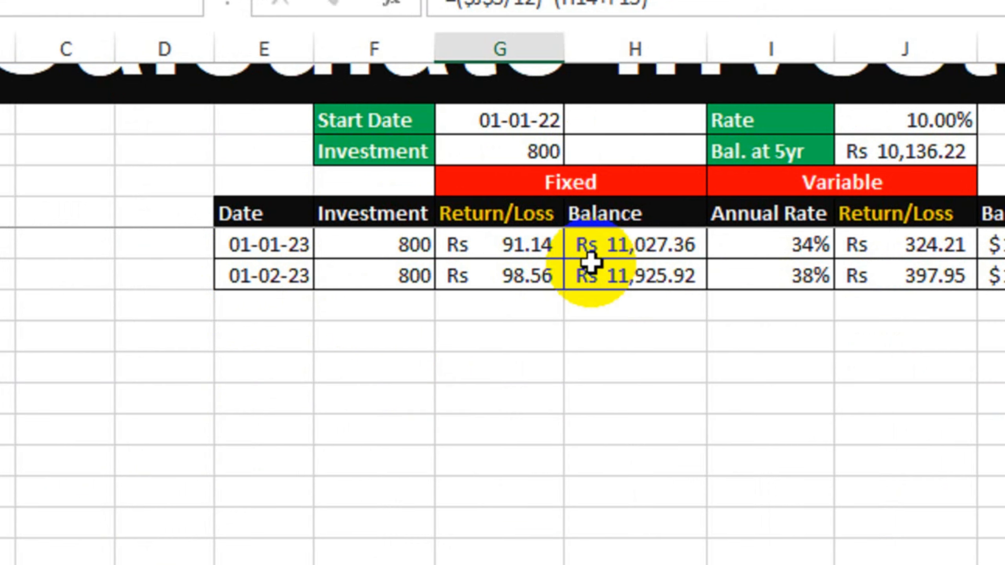
# Extend the table from the 01-12-22 to 01-02-23 rows through 01-12-24 and auto-fit the width of column K.
pyautogui.scroll(1, 277, 267)
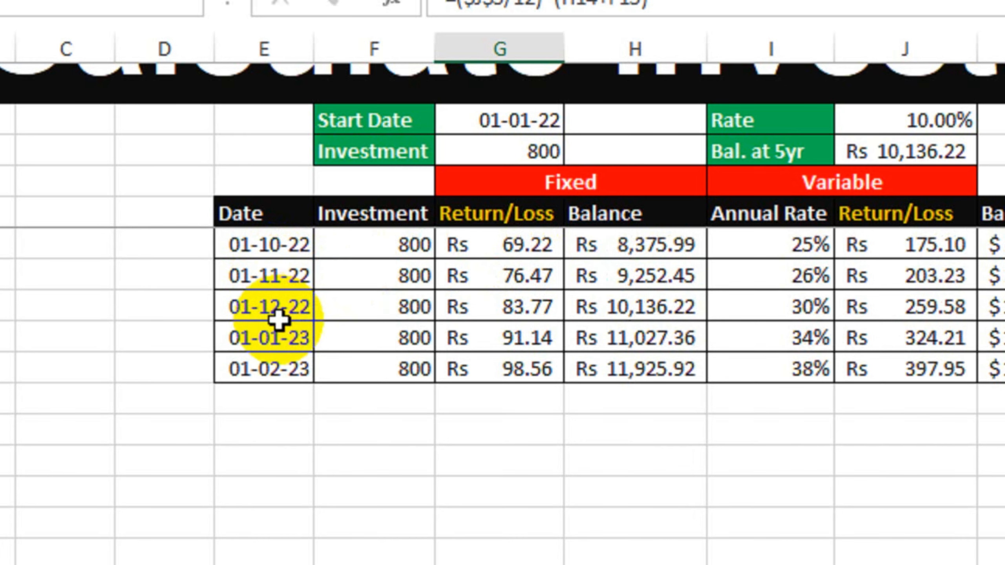
pyautogui.moveTo(268, 312); pyautogui.dragTo(760, 391)
pyautogui.scroll(10, 32, 265)
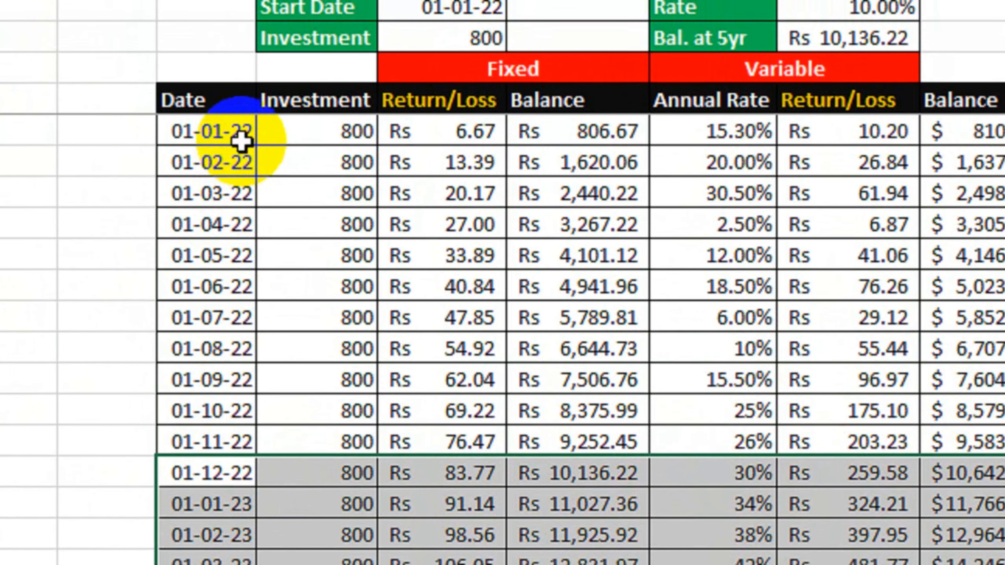
pyautogui.scroll(-5, 236, 313)
pyautogui.scroll(-2, 236, 313)
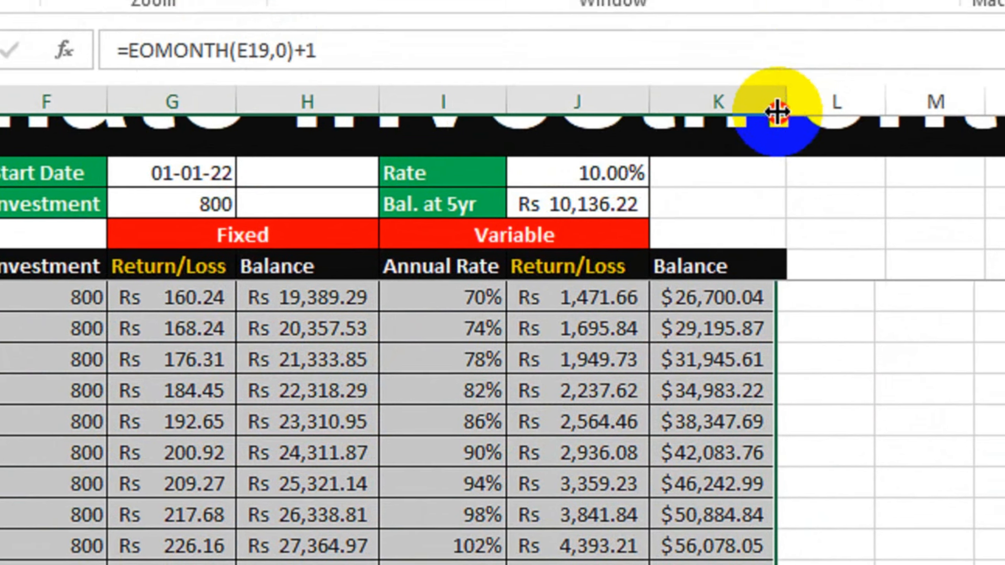
pyautogui.doubleClick(774, 101)
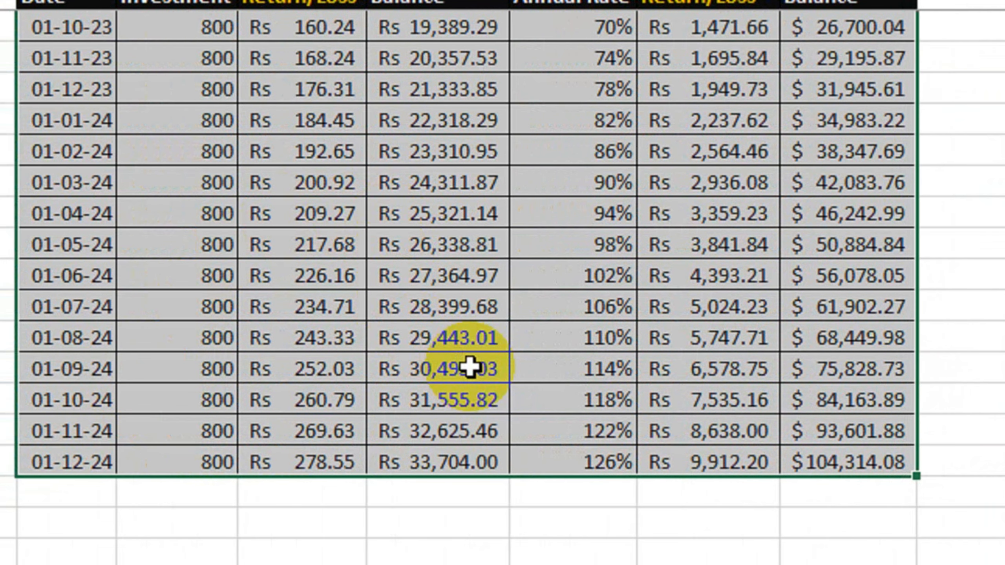
# Link the Bal. at 5yr cell to the 01-12-22 fixed Balance with the formula =H20.
pyautogui.scroll(6, 470, 368)
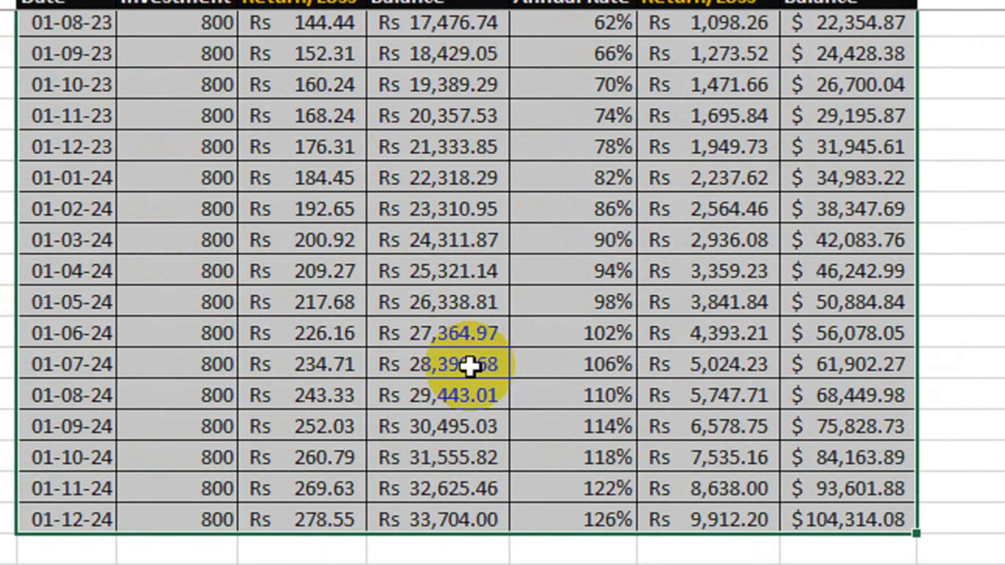
pyautogui.scroll(3, 420, 257)
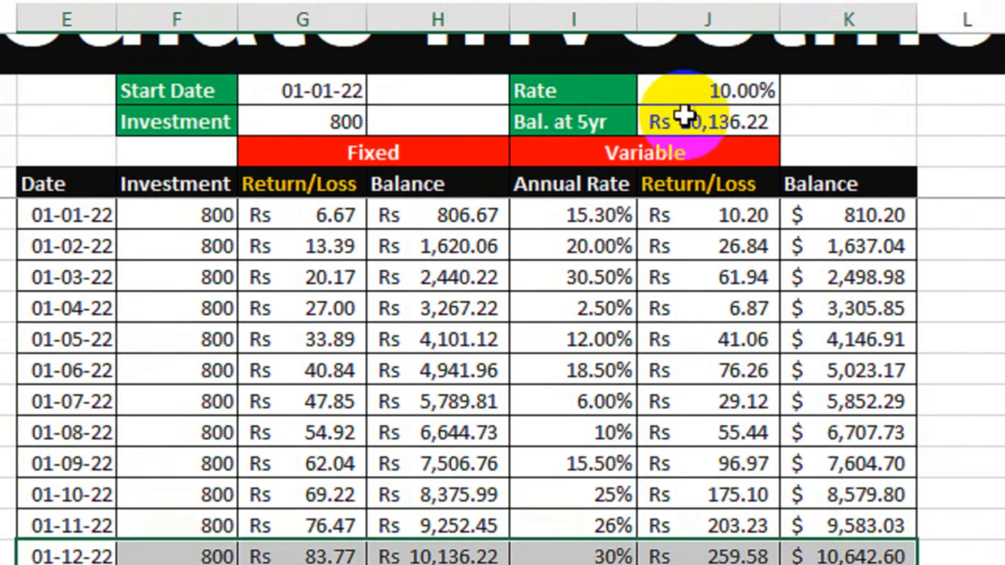
pyautogui.click(684, 117)
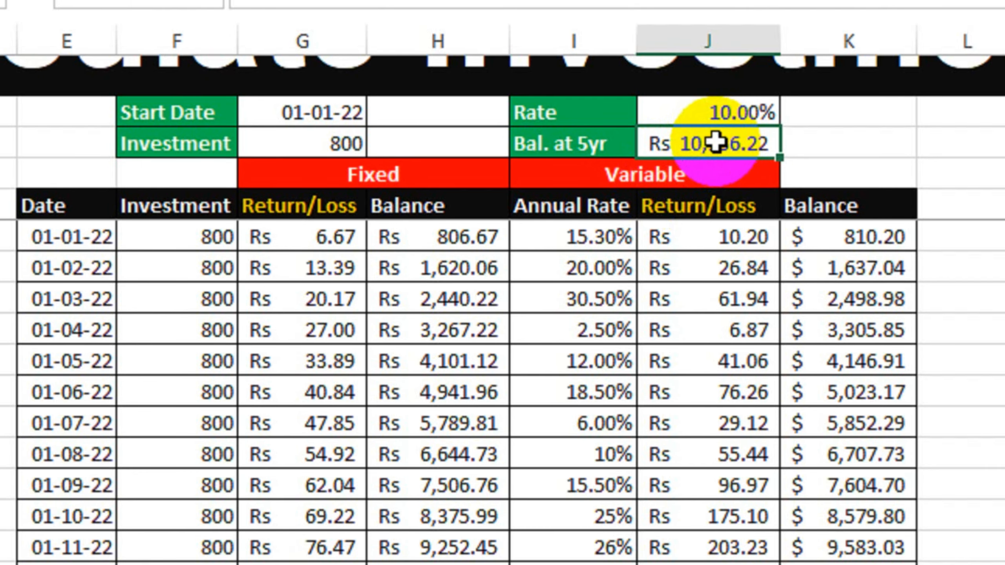
pyautogui.write('=')
pyautogui.click(482, 556)
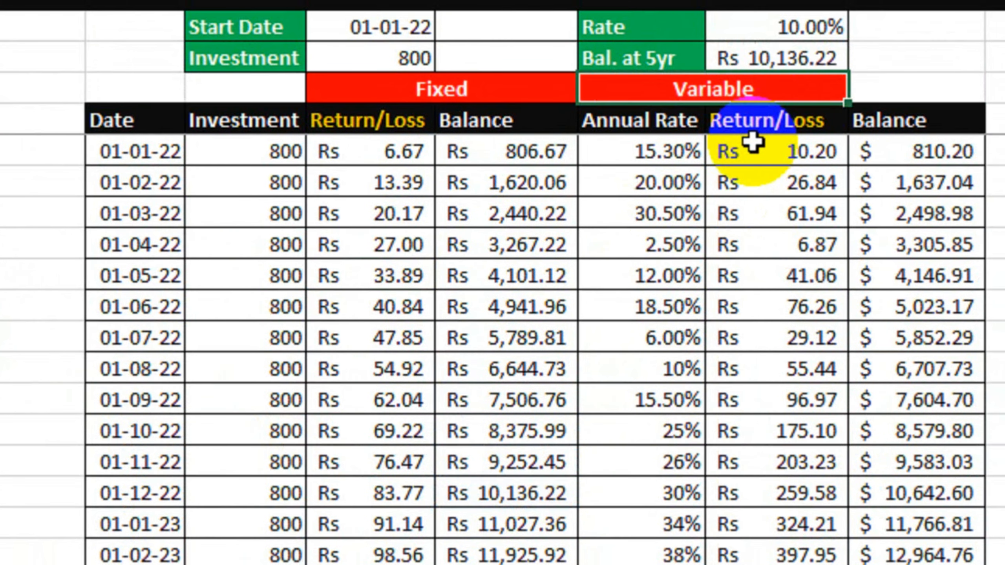
# Review the Bal. at 5yr formula, the Investment and Rate inputs, and the 01-04-22 variable Annual Rate.
pyautogui.scroll(-4, 657, 392)
pyautogui.scroll(4, 652, 398)
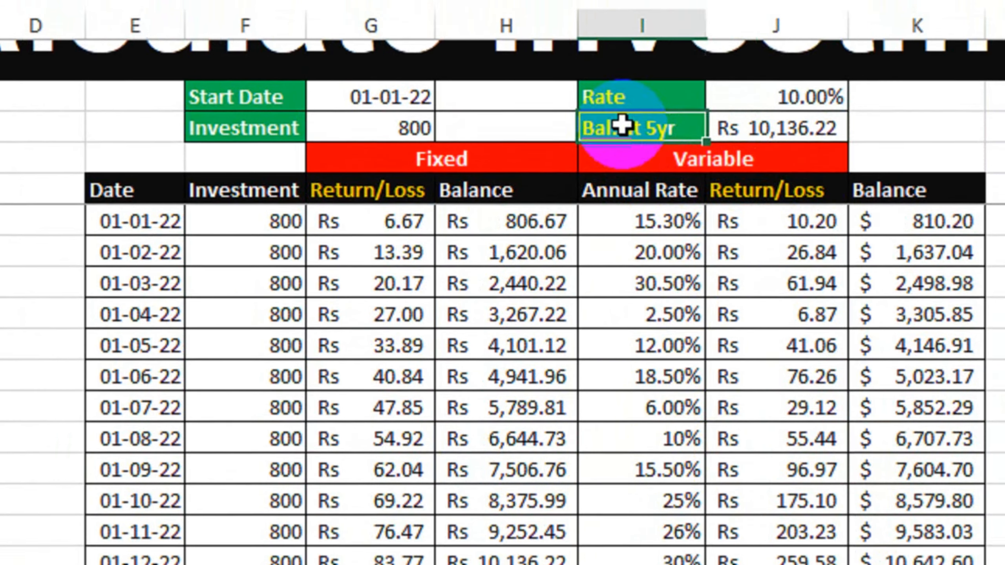
pyautogui.click(772, 85)
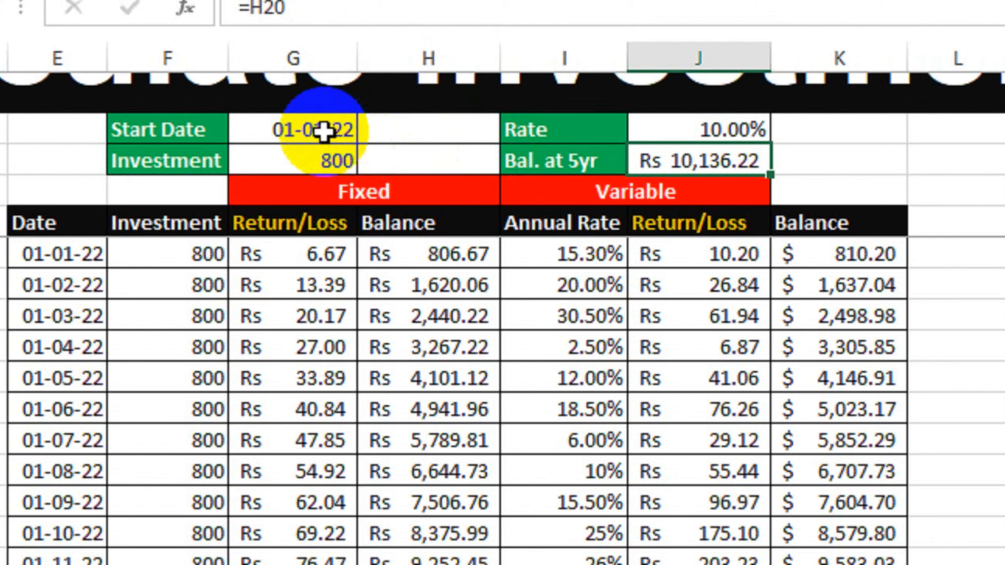
pyautogui.click(324, 115)
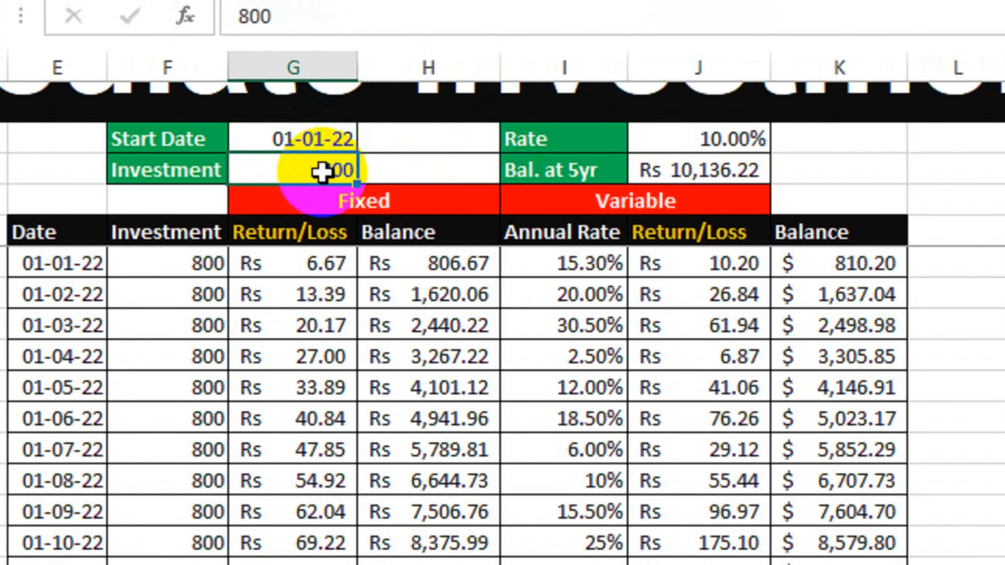
pyautogui.click(716, 150)
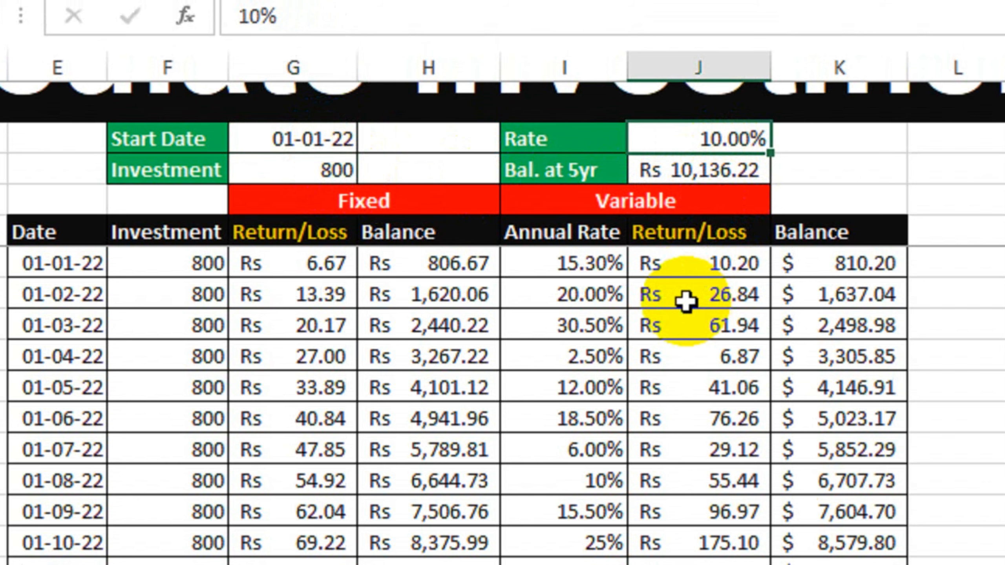
pyautogui.click(584, 352)
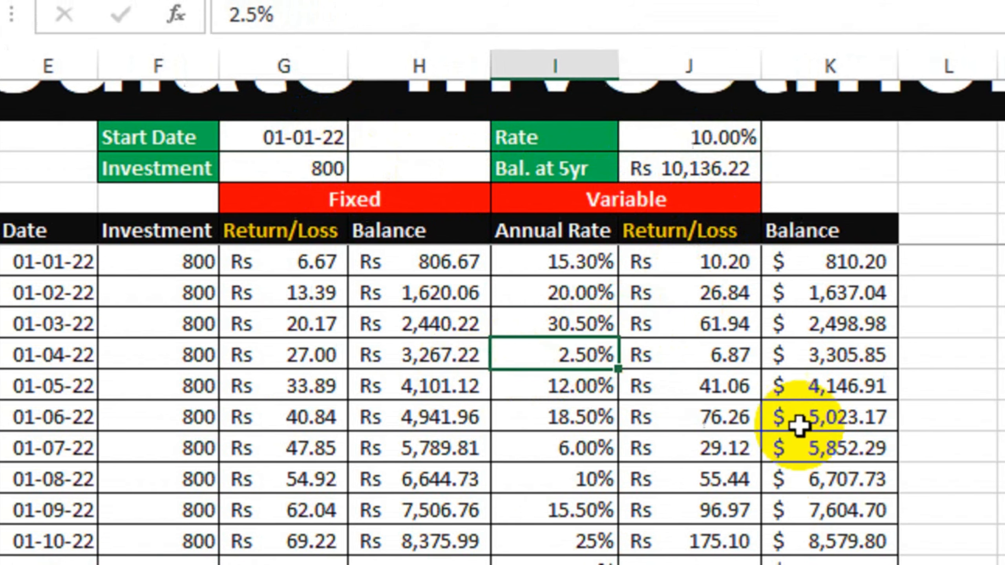
pyautogui.click(910, 386)
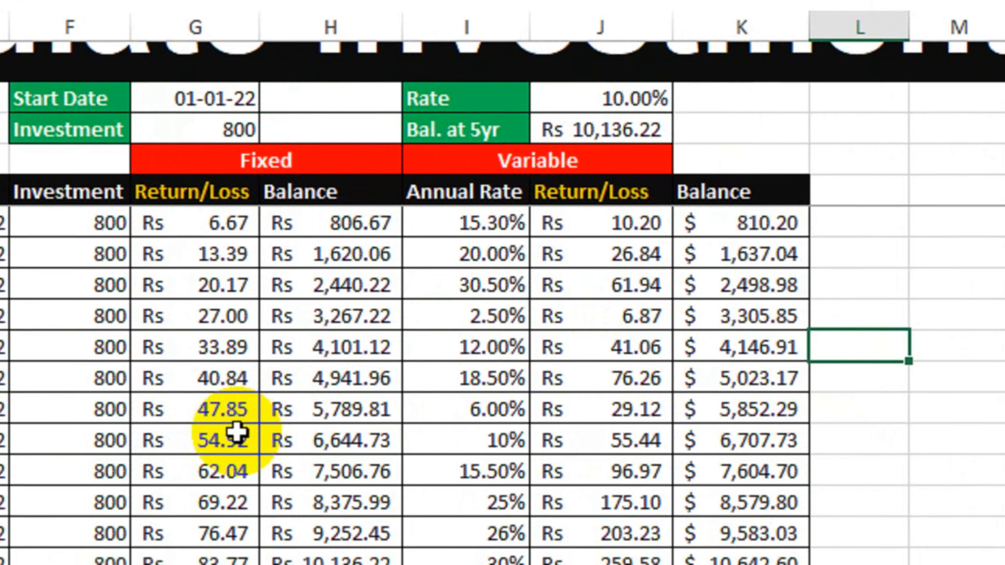